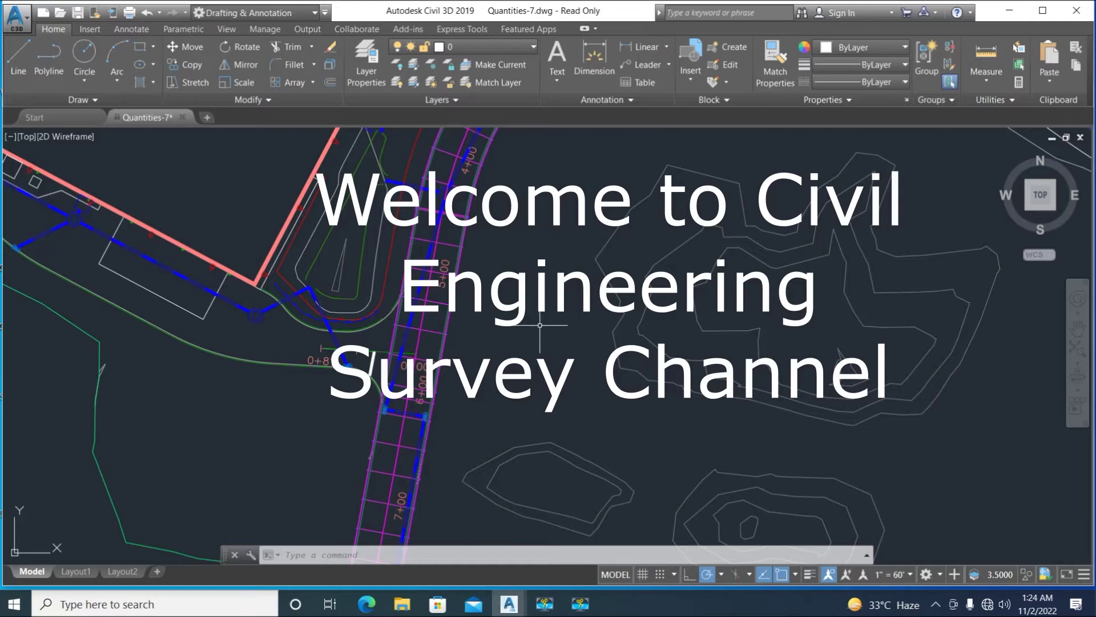
- Zoom to the Side Road corridor near 4+00, select it and bring up its context menu
{"action": "scroll", "coordinate": [568, 289], "scroll_direction": "down", "scroll_amount": 5}
{"action": "scroll", "coordinate": [567, 286], "scroll_direction": "up", "scroll_amount": 5}
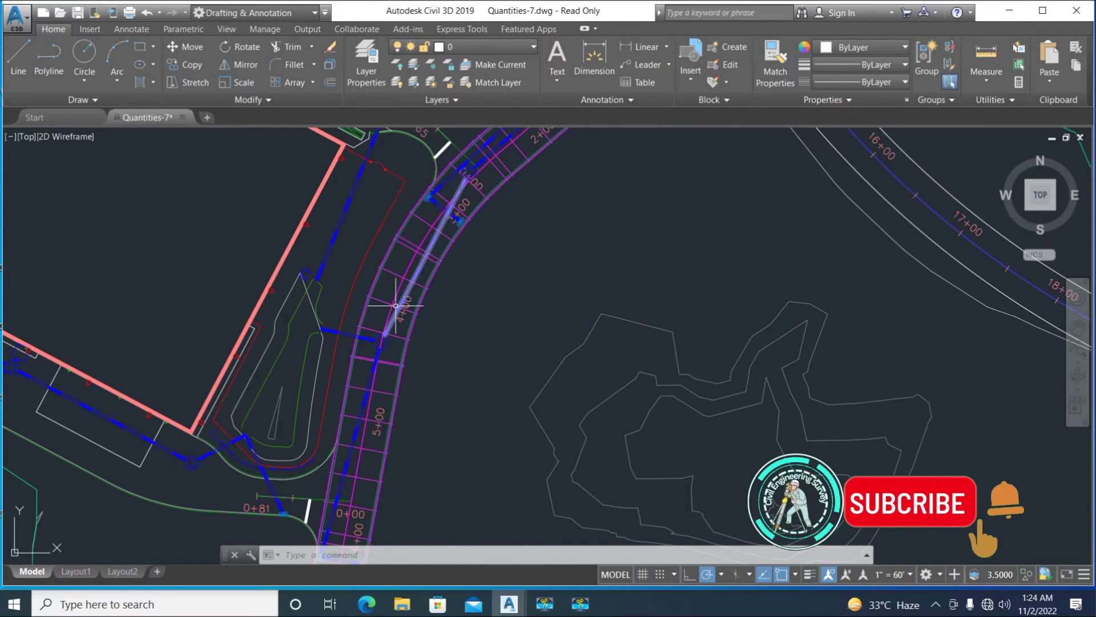
{"action": "scroll", "coordinate": [395, 305], "scroll_direction": "up", "scroll_amount": 2}
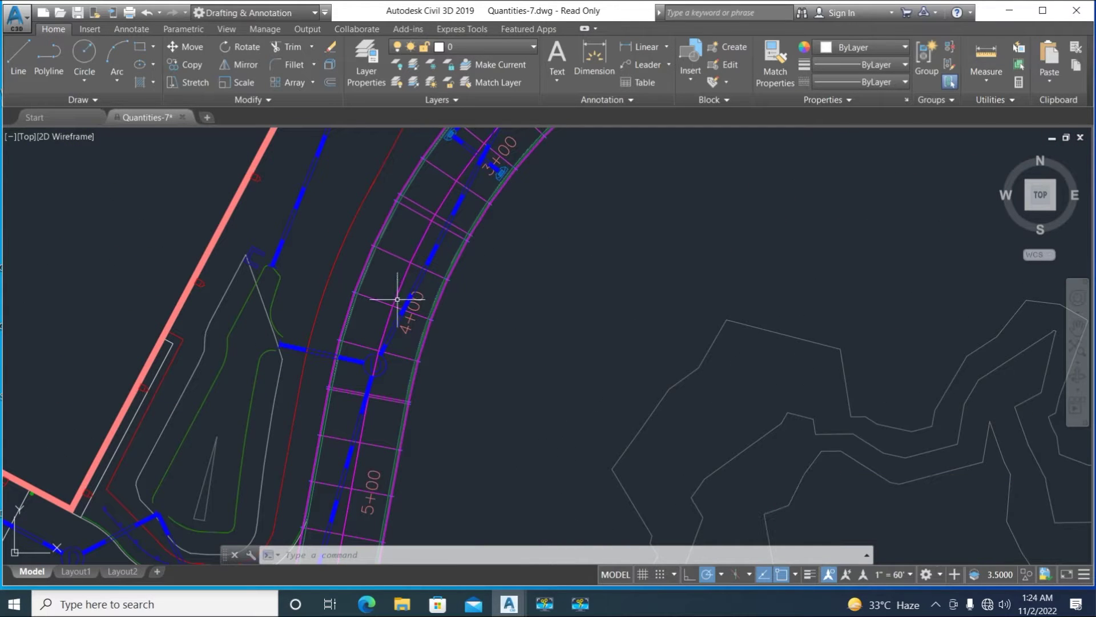
{"action": "scroll", "coordinate": [392, 257], "scroll_direction": "up", "scroll_amount": 3}
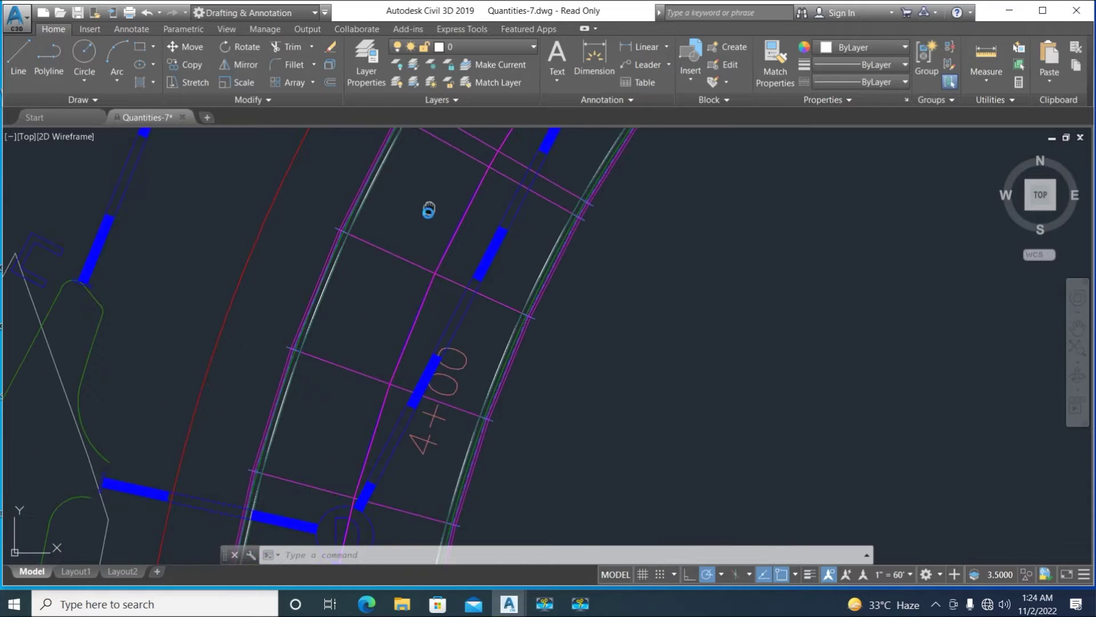
{"action": "middle_click_drag", "start_coordinate": [429, 210], "coordinate": [331, 360]}
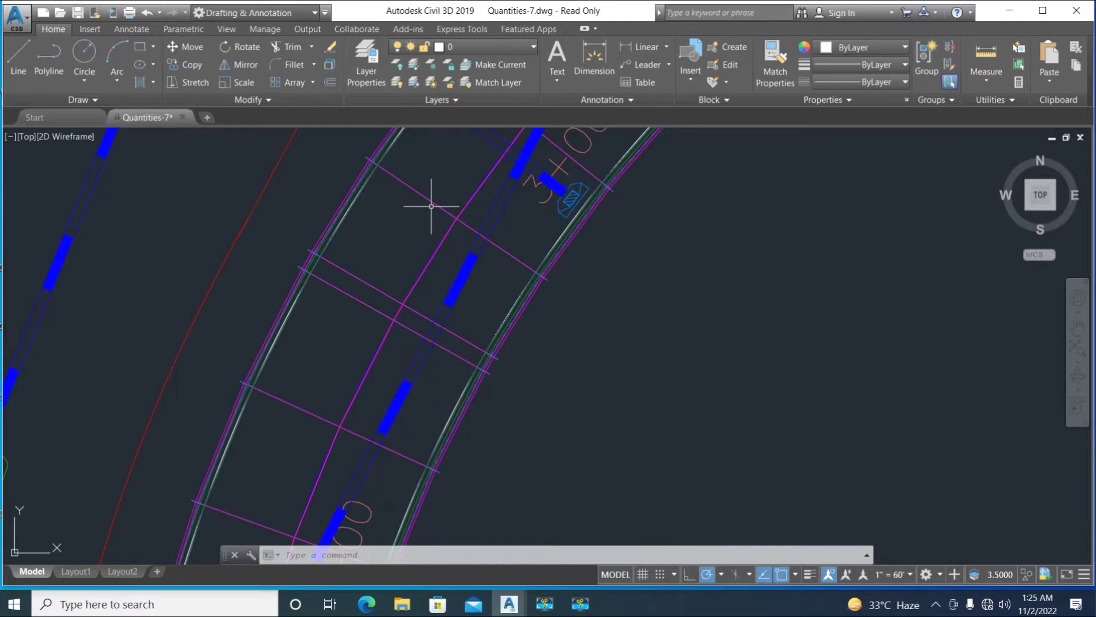
{"action": "mouse_move", "coordinate": [432, 204]}
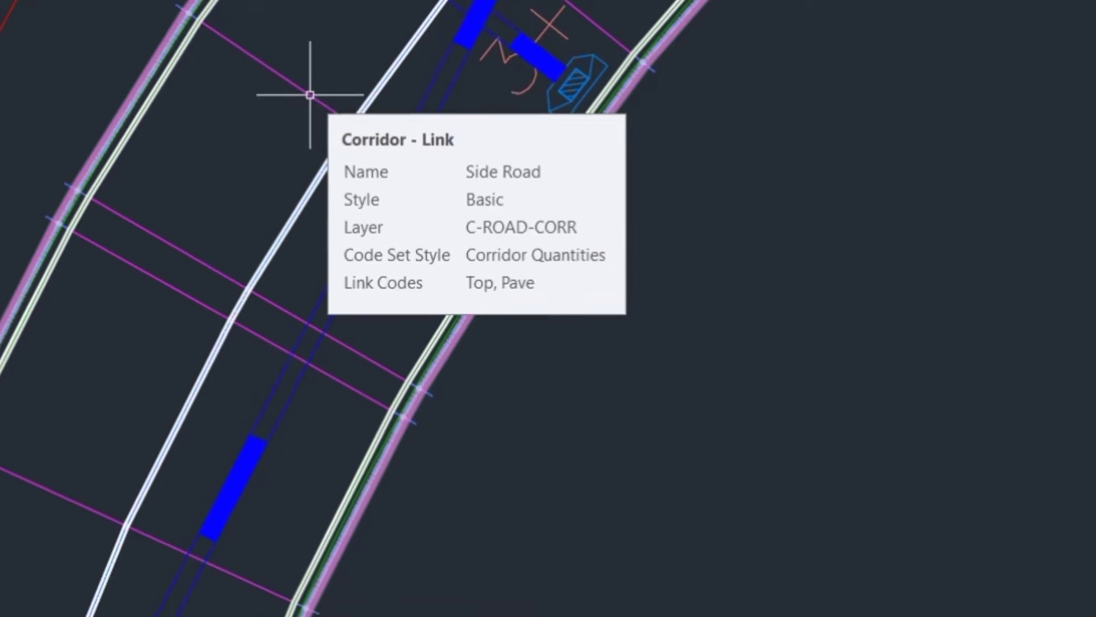
{"action": "left_click", "coordinate": [286, 87]}
{"action": "right_click", "coordinate": [288, 88]}
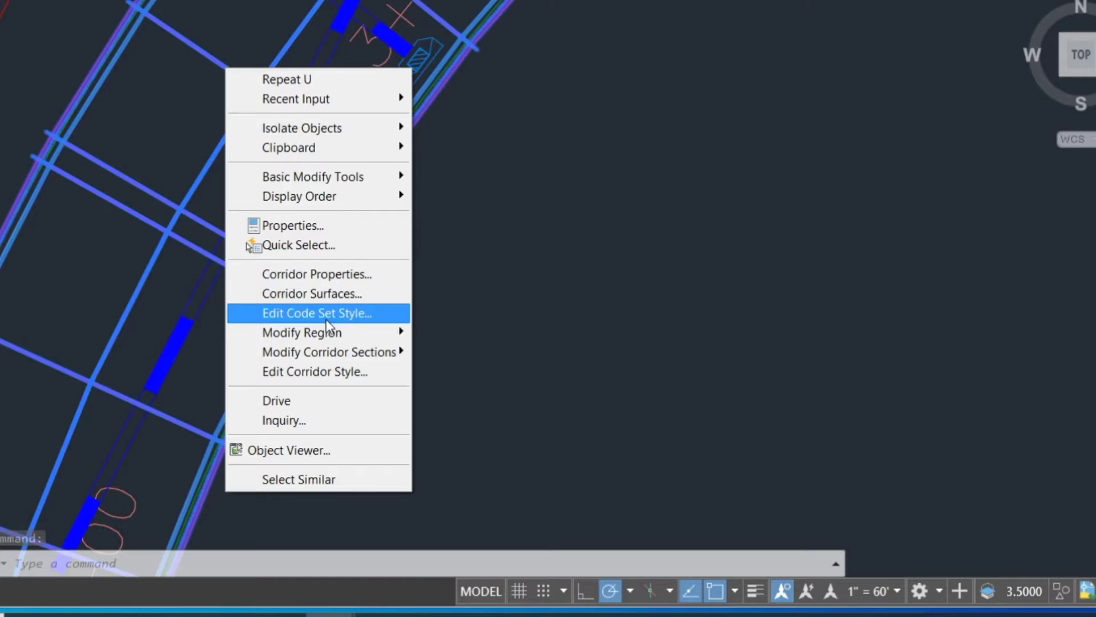
- Open the Corridor Quantities code set style editor, list link codes to Pave1, and widen Material Area
{"action": "left_click", "coordinate": [351, 316]}
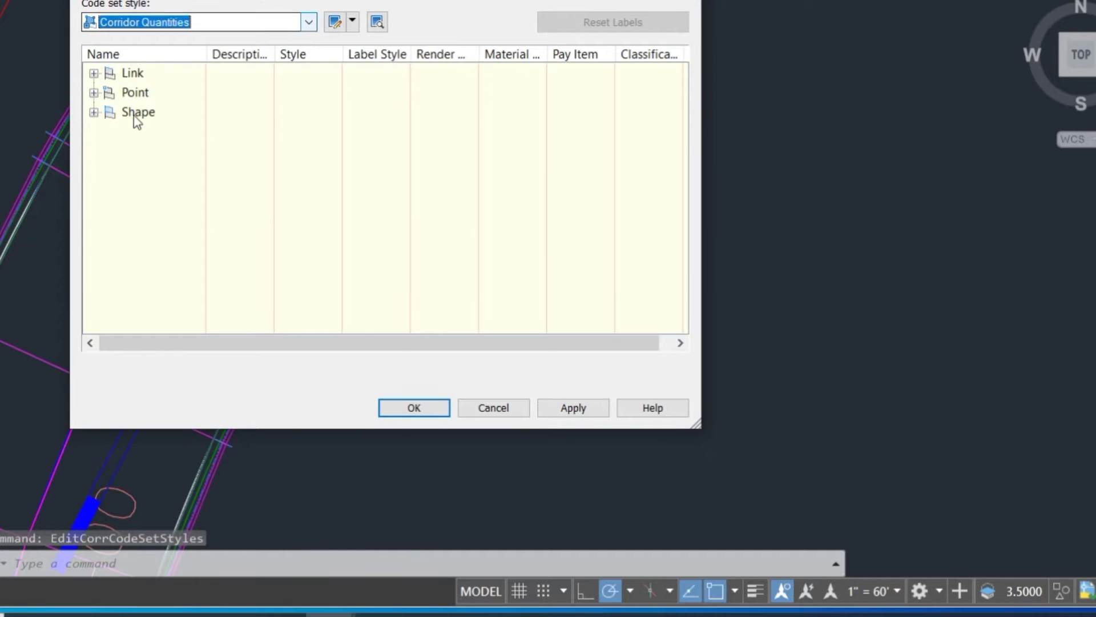
{"action": "left_click", "coordinate": [93, 73]}
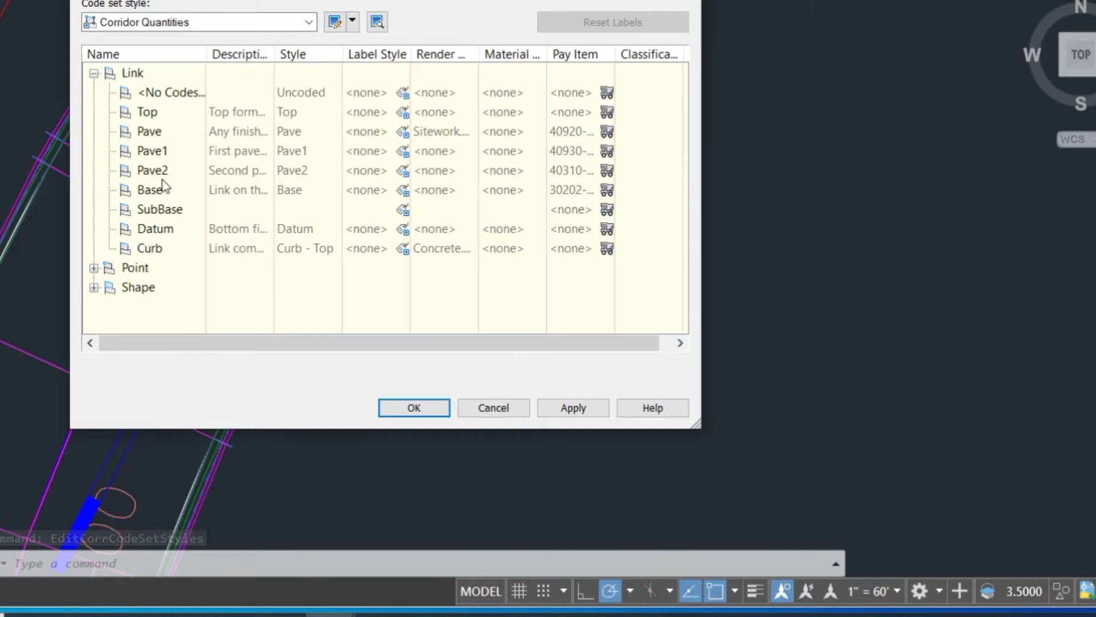
{"action": "left_click", "coordinate": [335, 22]}
{"action": "left_click", "coordinate": [279, 40]}
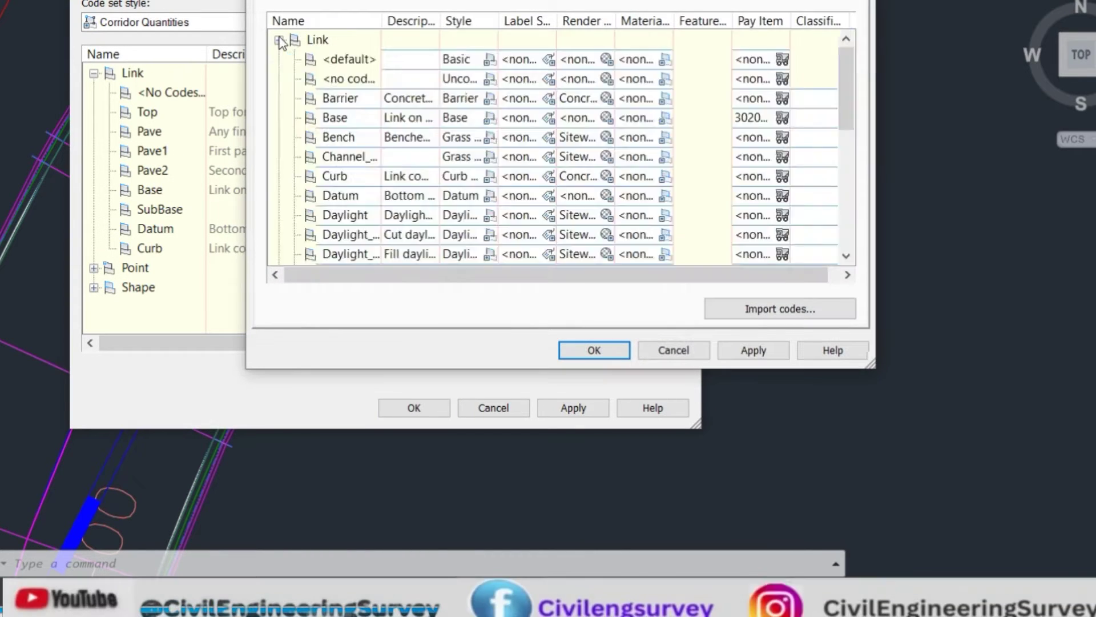
{"action": "left_click_drag", "start_coordinate": [862, 77], "coordinate": [858, 177]}
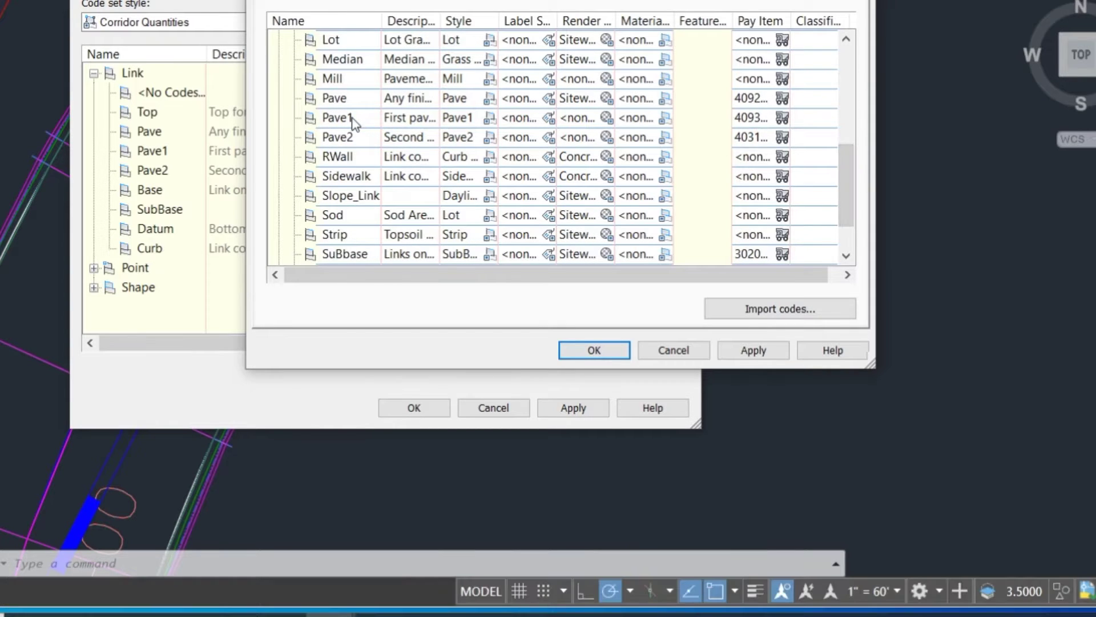
{"action": "left_click_drag", "start_coordinate": [673, 21], "coordinate": [712, 21]}
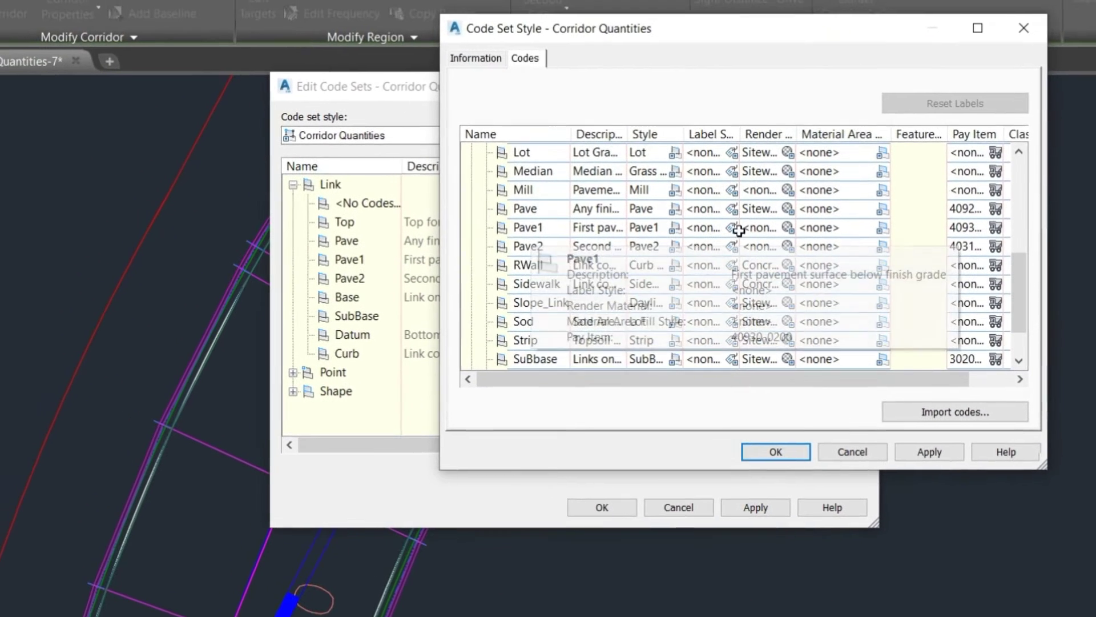
- Assign the Pave1 shape style to Pave1's material area and edit it in Plan view
{"action": "left_click", "coordinate": [835, 201]}
{"action": "left_click", "coordinate": [486, 299]}
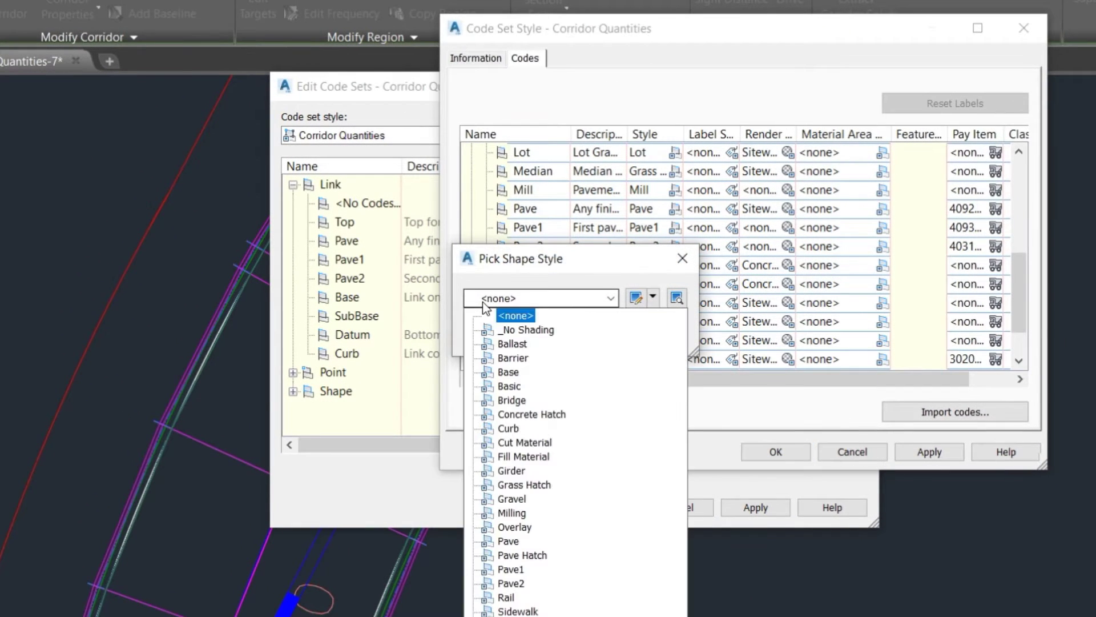
{"action": "left_click", "coordinate": [510, 569]}
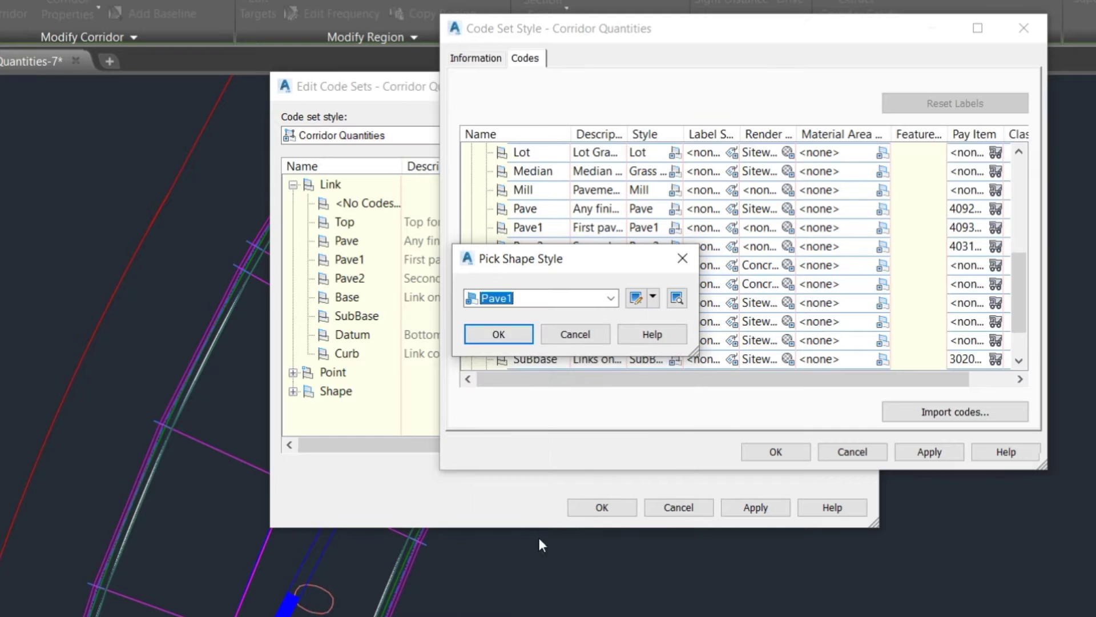
{"action": "left_click", "coordinate": [636, 298]}
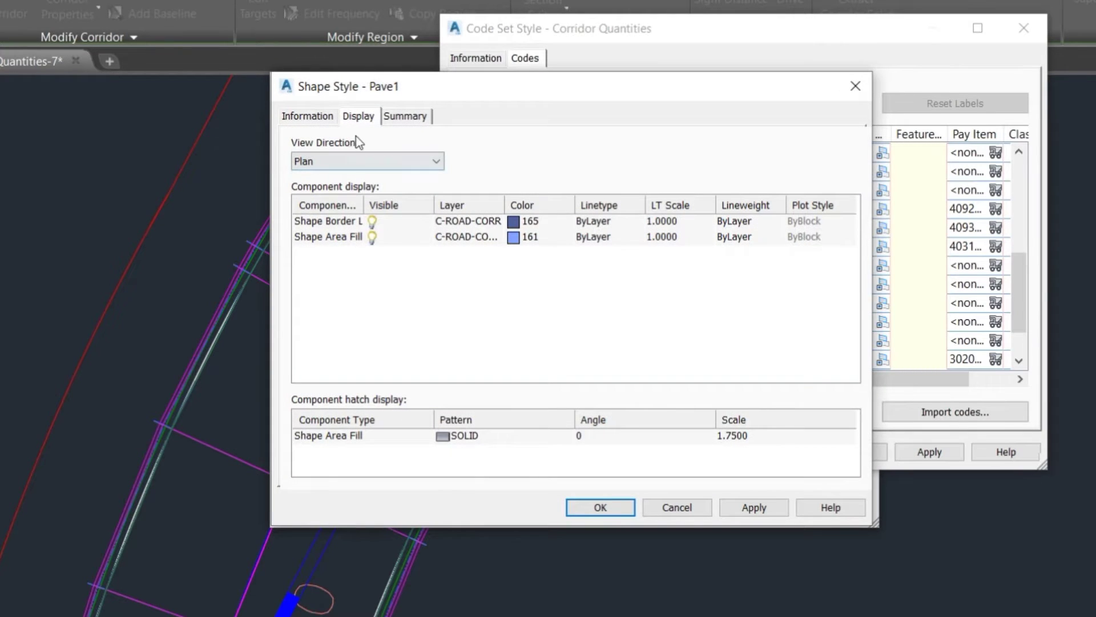
{"action": "left_click", "coordinate": [331, 162]}
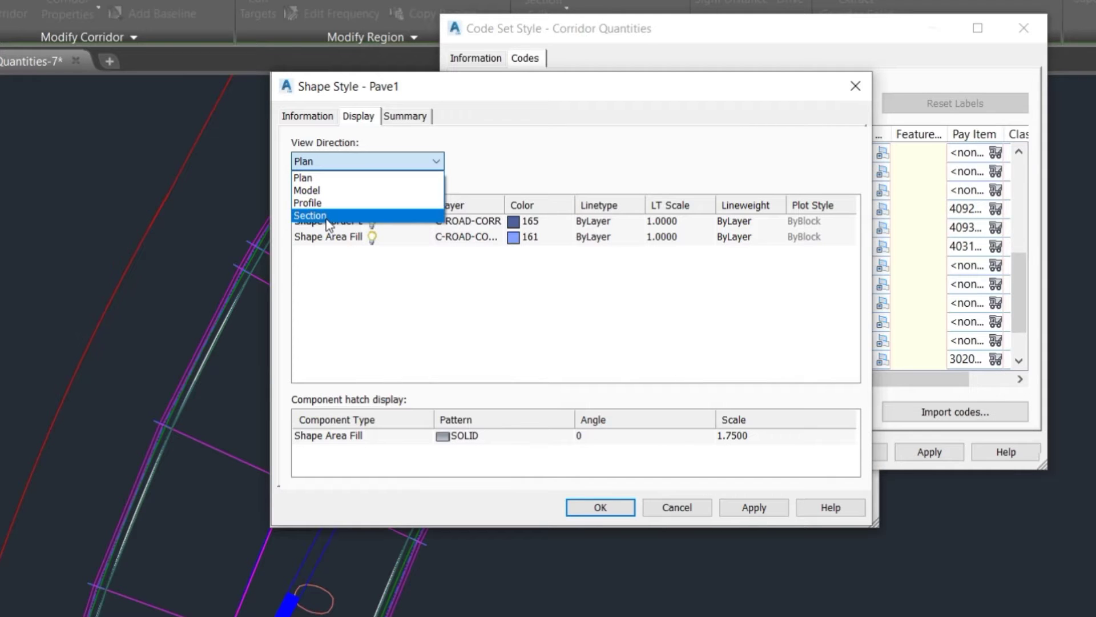
{"action": "left_click", "coordinate": [321, 178]}
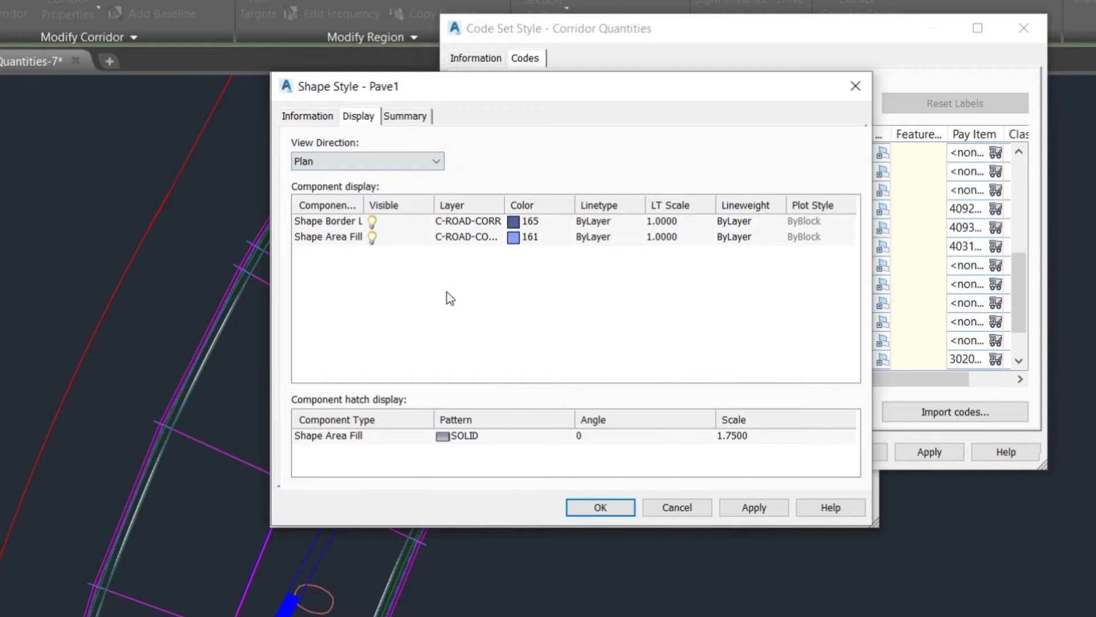
- Set the Pave1 shape area fill to colour 253 with the SOLID hatch pattern
{"action": "left_click", "coordinate": [517, 237]}
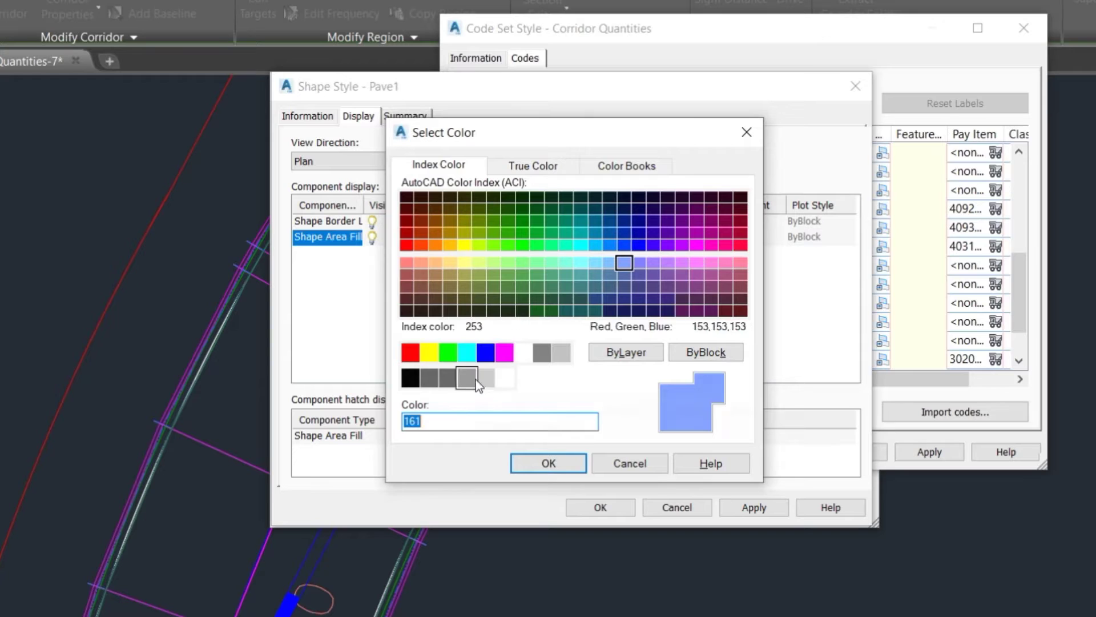
{"action": "left_click", "coordinate": [466, 377]}
{"action": "left_click", "coordinate": [547, 467]}
{"action": "left_click", "coordinate": [475, 434]}
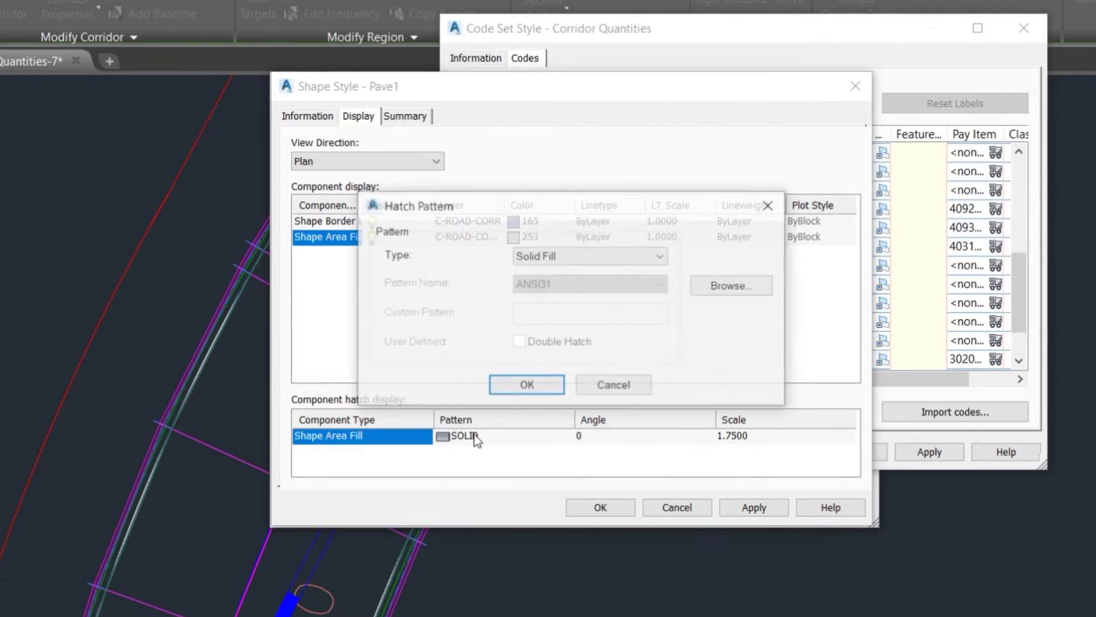
{"action": "left_click", "coordinate": [711, 287]}
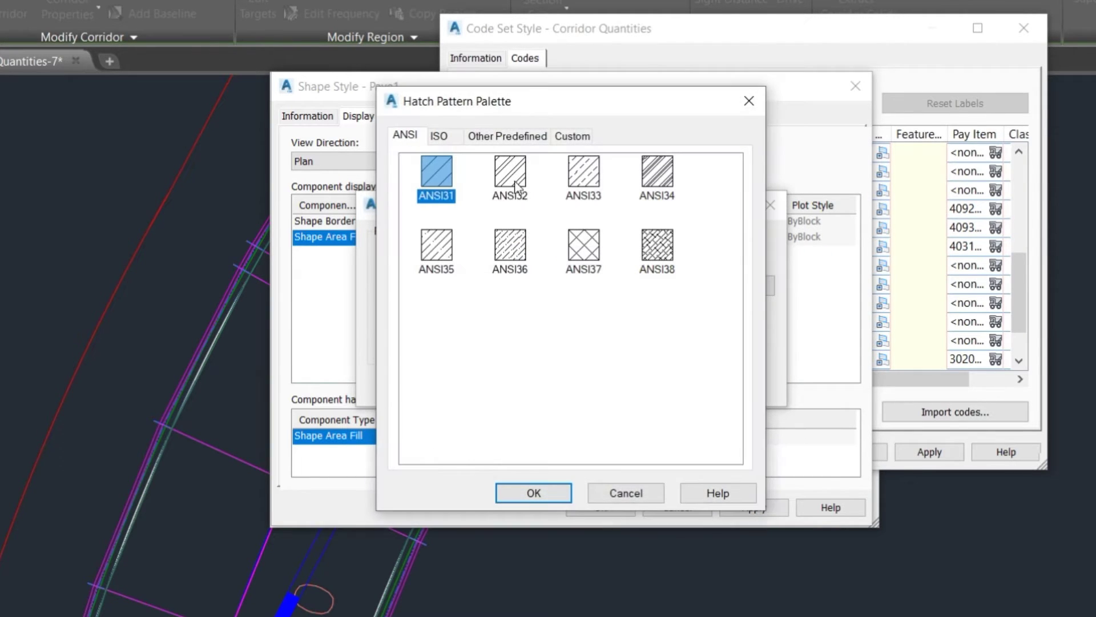
{"action": "left_click", "coordinate": [498, 140]}
{"action": "left_click", "coordinate": [528, 494]}
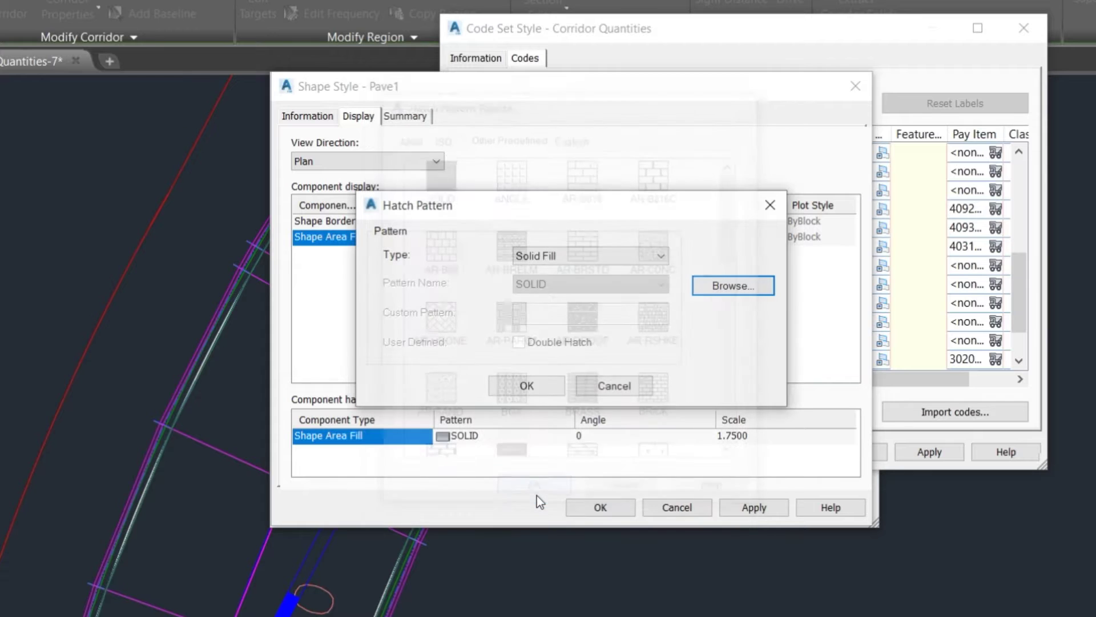
{"action": "left_click", "coordinate": [522, 389]}
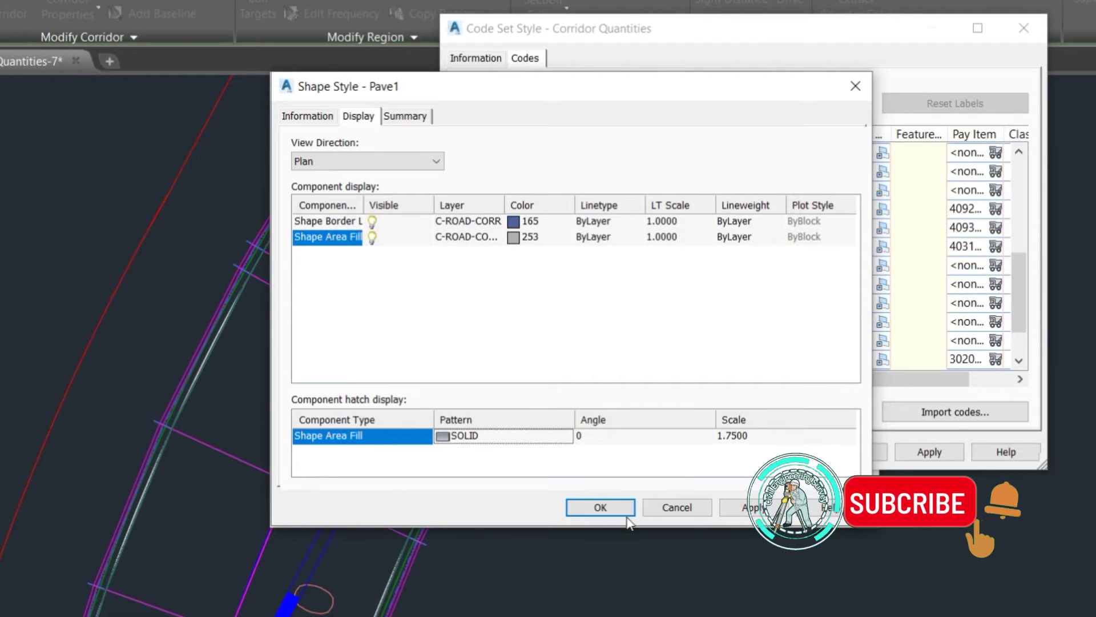
- Turn off the Pave1 shape border and apply the updated code set to the corridor
{"action": "left_click", "coordinate": [371, 221]}
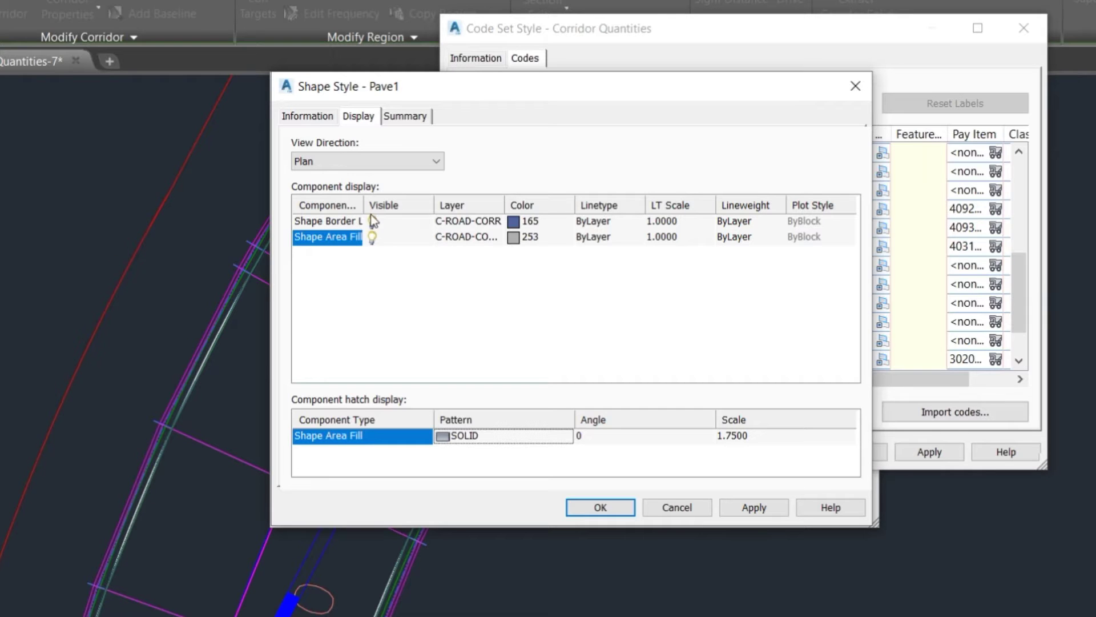
{"action": "left_click", "coordinate": [753, 507]}
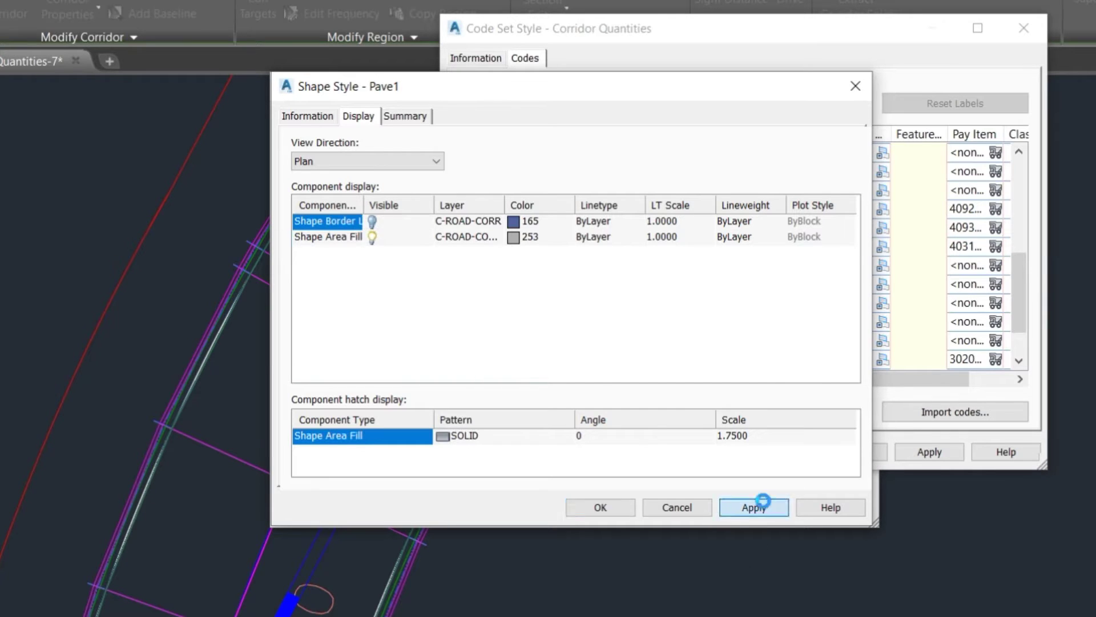
{"action": "left_click", "coordinate": [601, 507]}
{"action": "left_click", "coordinate": [514, 342]}
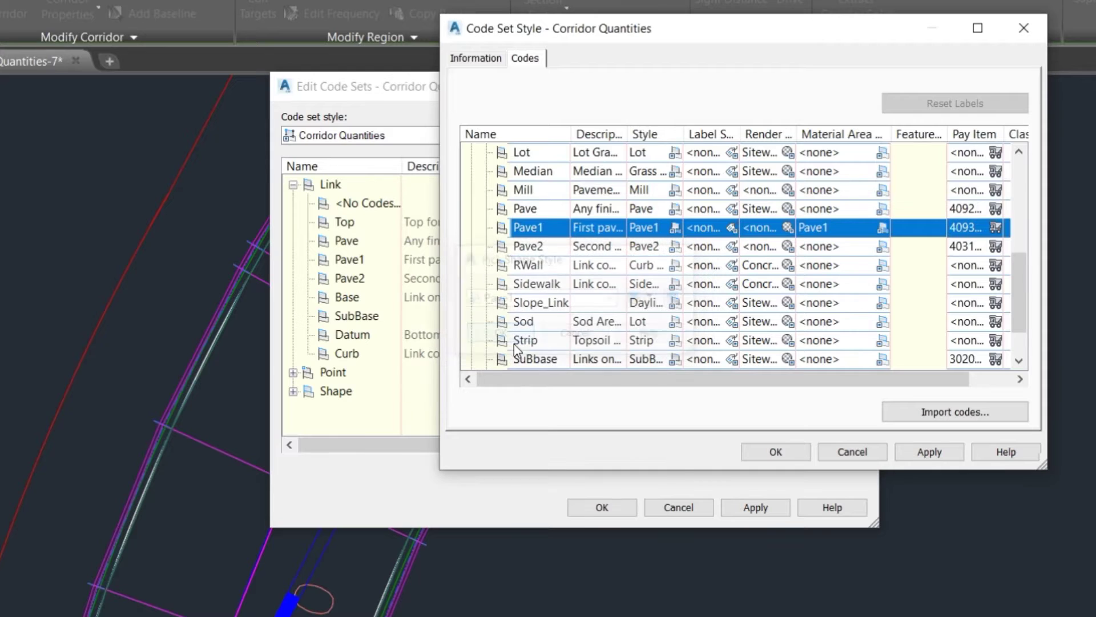
{"action": "left_click", "coordinate": [923, 452]}
{"action": "left_click", "coordinate": [776, 451]}
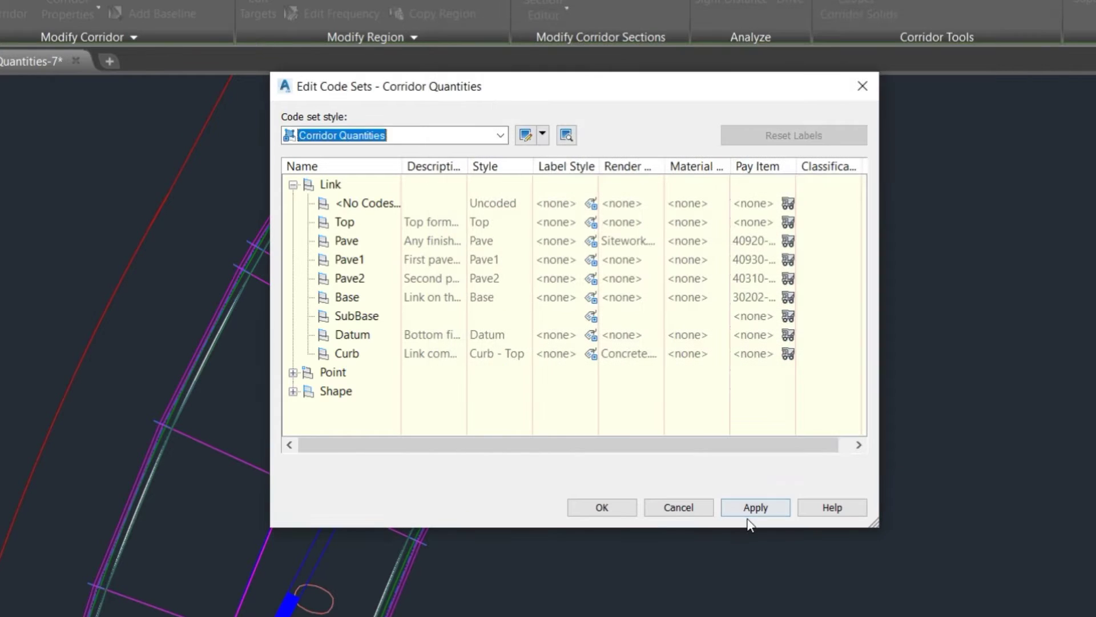
- Send the upper pipe, structure D and the lower structure with its pipe to the back
{"action": "left_click", "coordinate": [603, 507]}
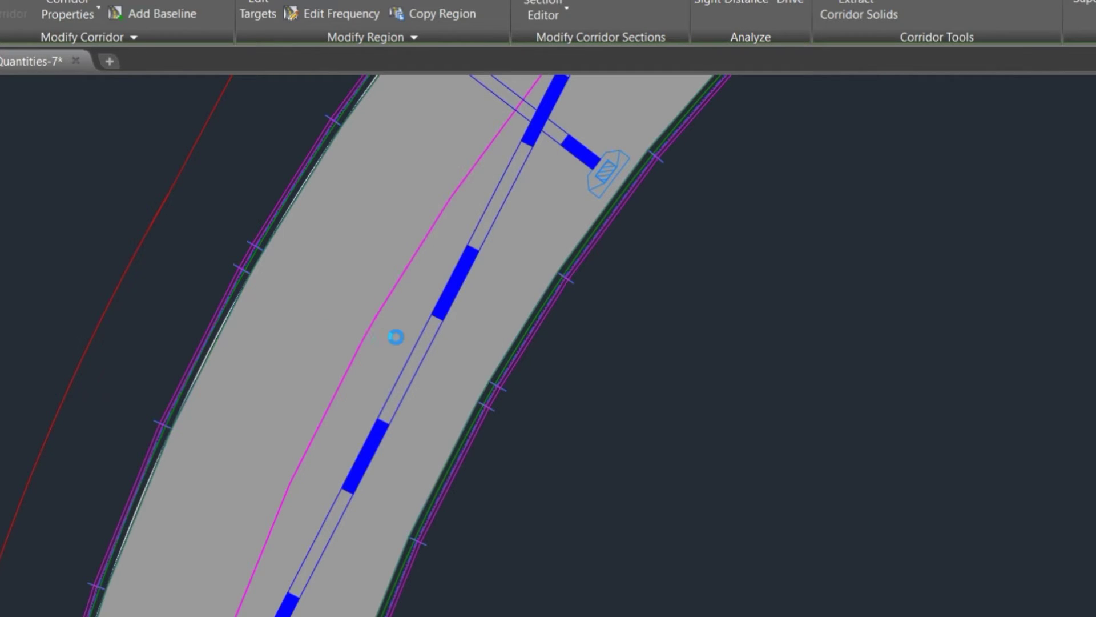
{"action": "scroll", "coordinate": [436, 355], "scroll_direction": "down", "scroll_amount": 5}
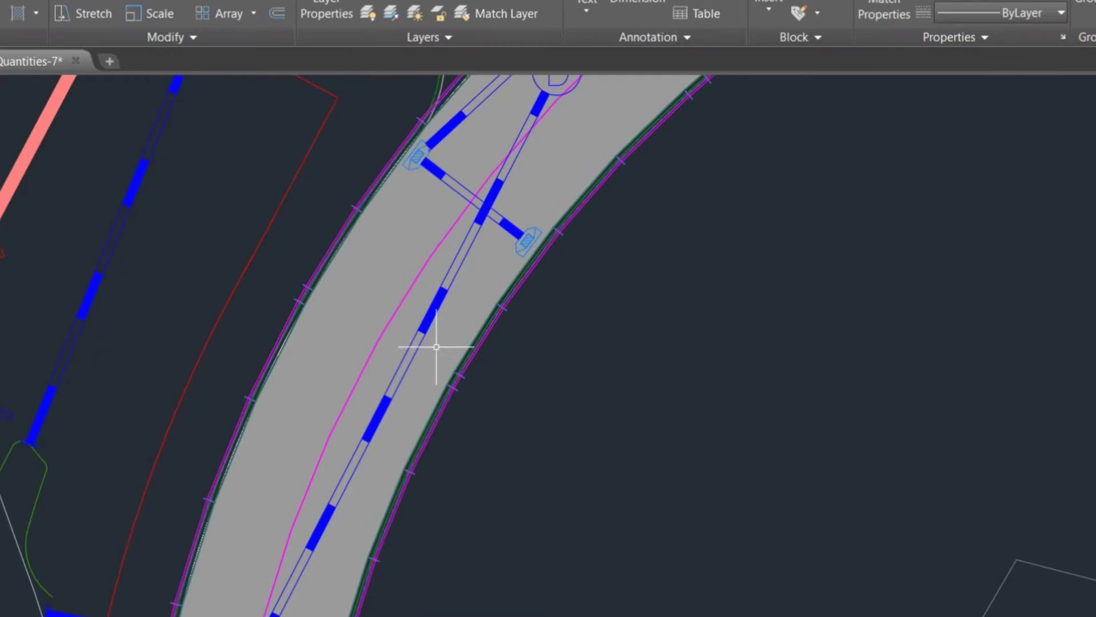
{"action": "scroll", "coordinate": [485, 252], "scroll_direction": "up", "scroll_amount": 6}
{"action": "left_click", "coordinate": [488, 273]}
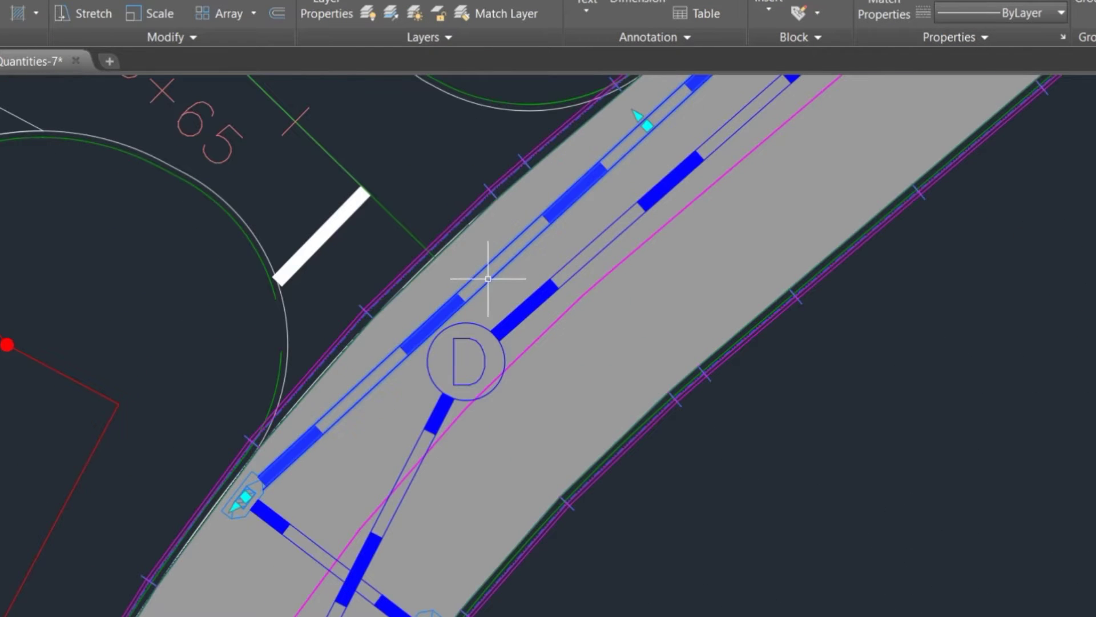
{"action": "left_click", "coordinate": [469, 324]}
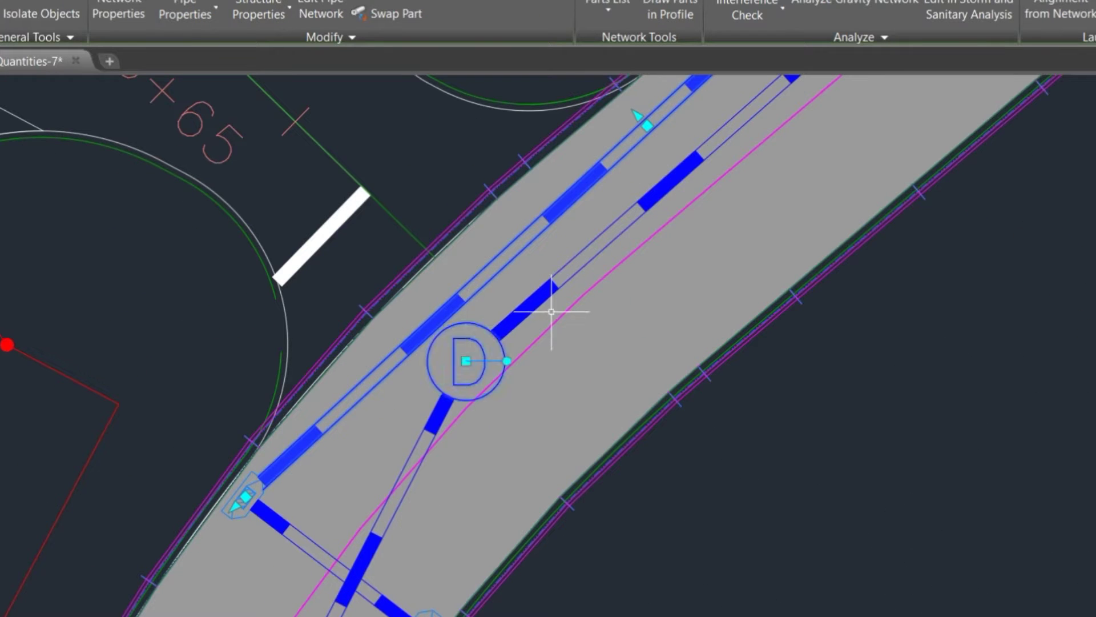
{"action": "scroll", "coordinate": [529, 367], "scroll_direction": "down", "scroll_amount": 4}
{"action": "scroll", "coordinate": [526, 390], "scroll_direction": "up", "scroll_amount": 4}
{"action": "left_click", "coordinate": [496, 388]}
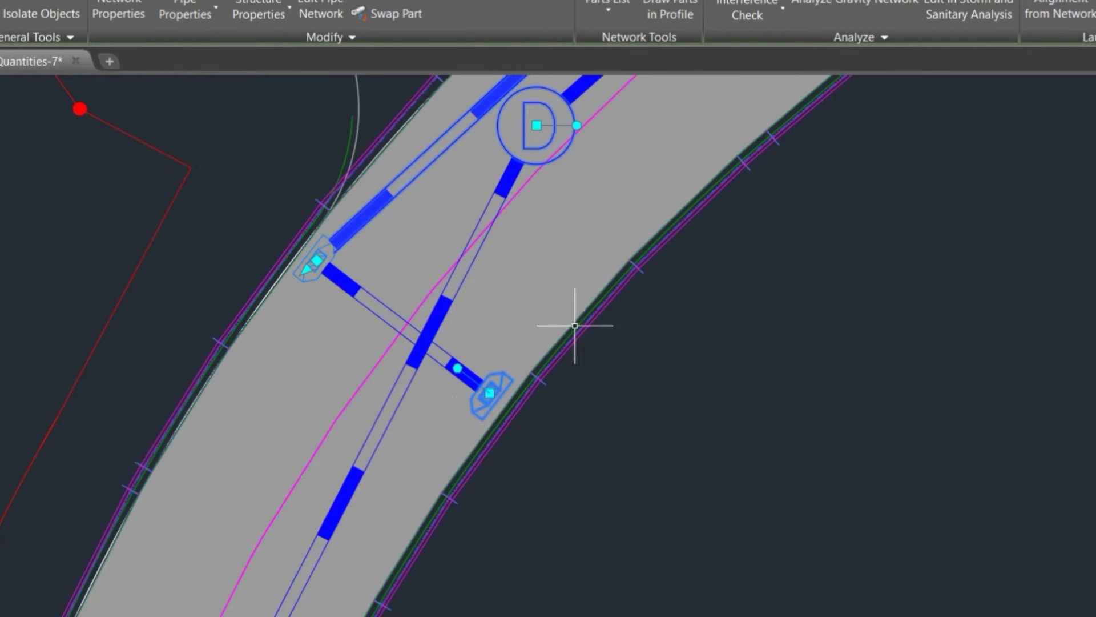
{"action": "right_click", "coordinate": [681, 323]}
{"action": "mouse_move", "coordinate": [868, 449]}
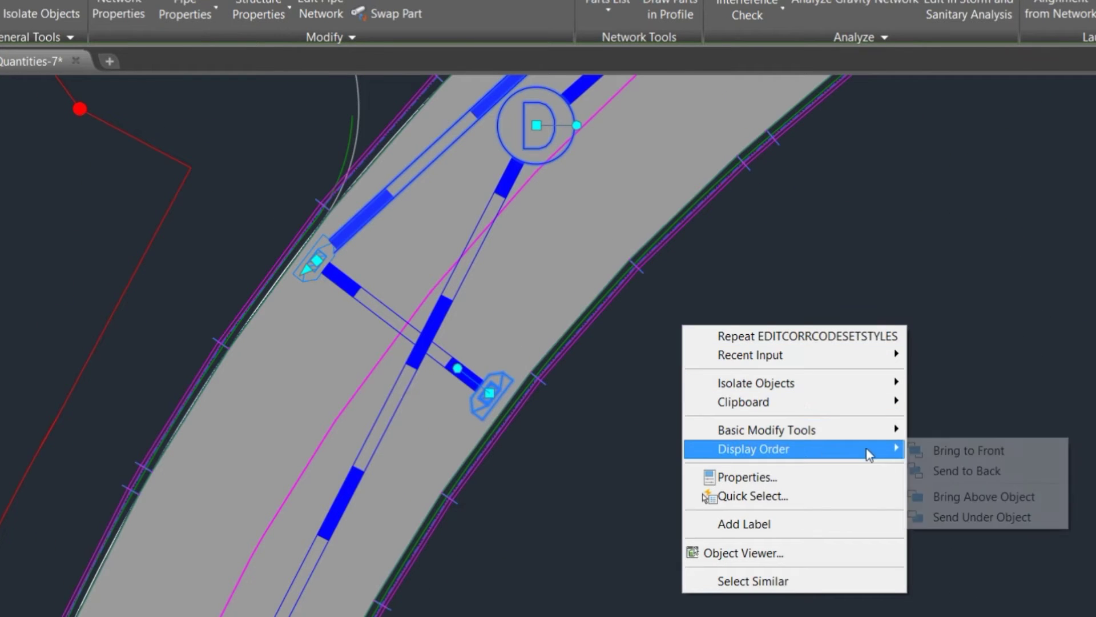
{"action": "left_click", "coordinate": [955, 474]}
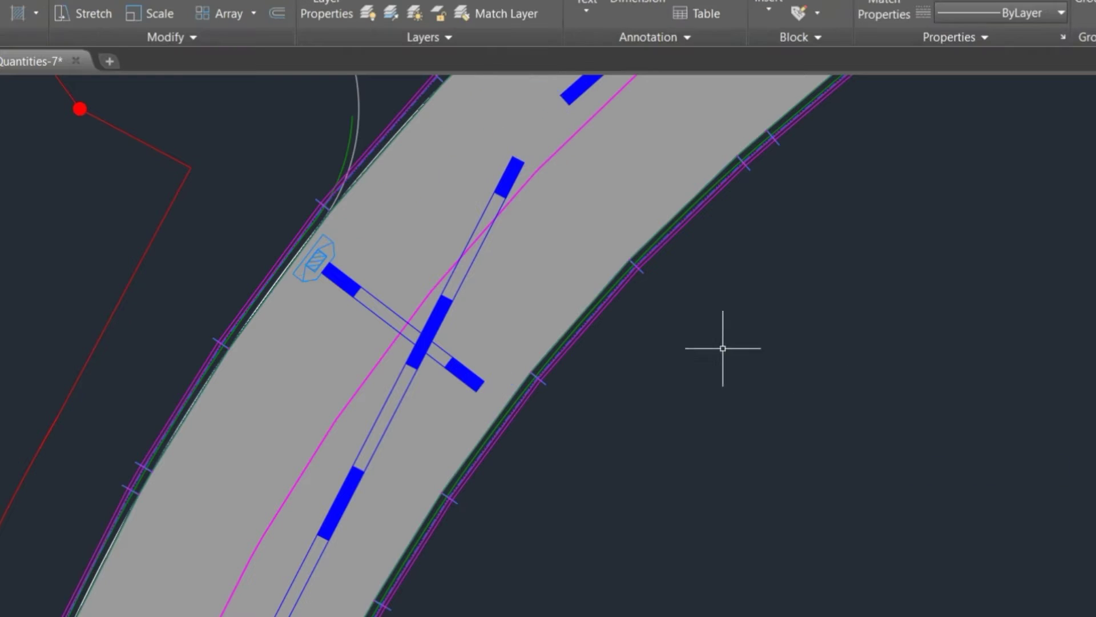
- Select all similar pipes and structures and send them behind the corridor
{"action": "left_click", "coordinate": [457, 363]}
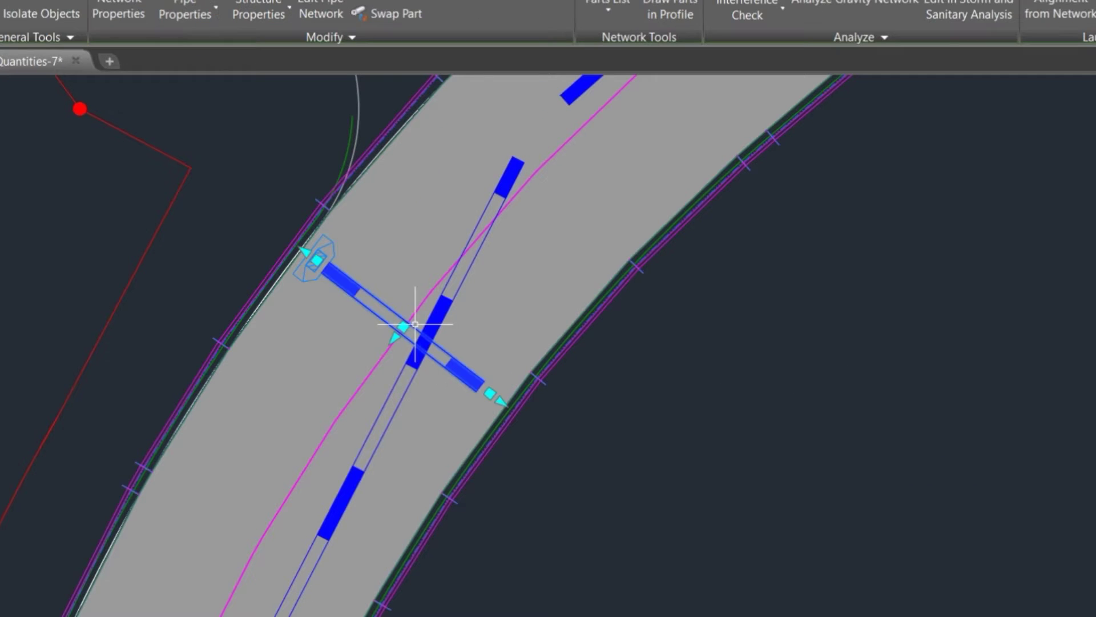
{"action": "left_click", "coordinate": [334, 243]}
{"action": "left_click", "coordinate": [483, 216]}
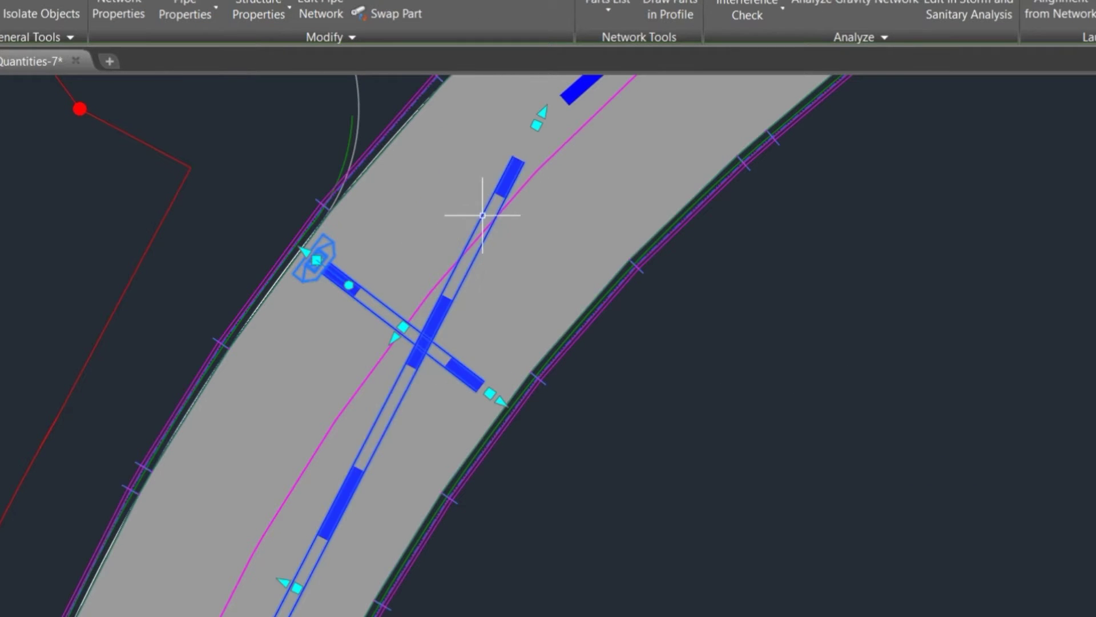
{"action": "right_click", "coordinate": [749, 324]}
{"action": "left_click", "coordinate": [814, 583]}
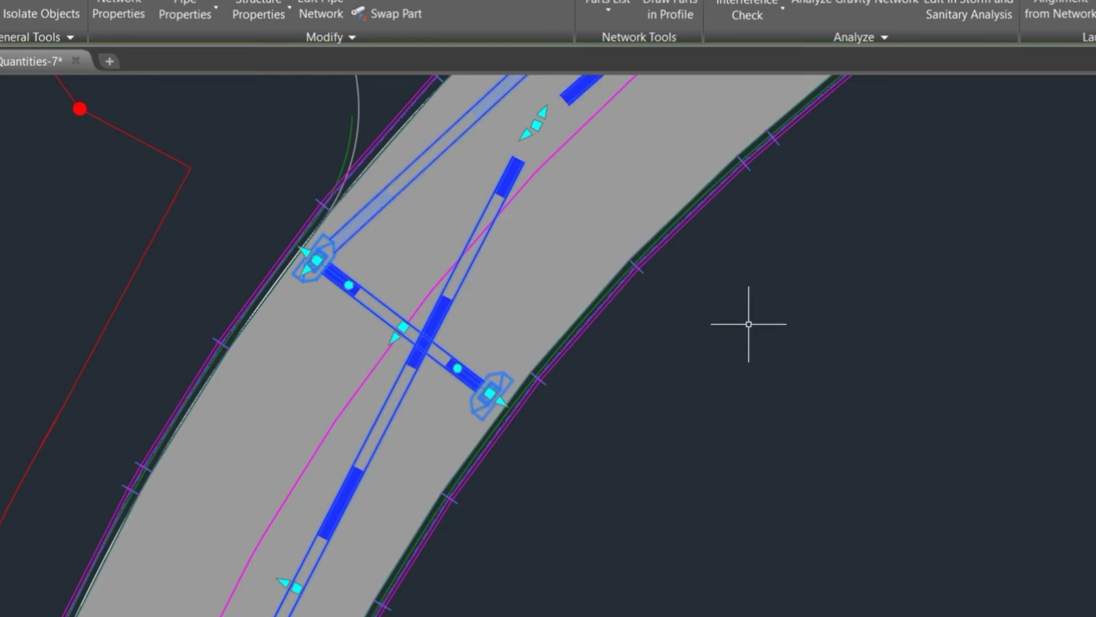
{"action": "right_click", "coordinate": [749, 324]}
{"action": "mouse_move", "coordinate": [905, 430]}
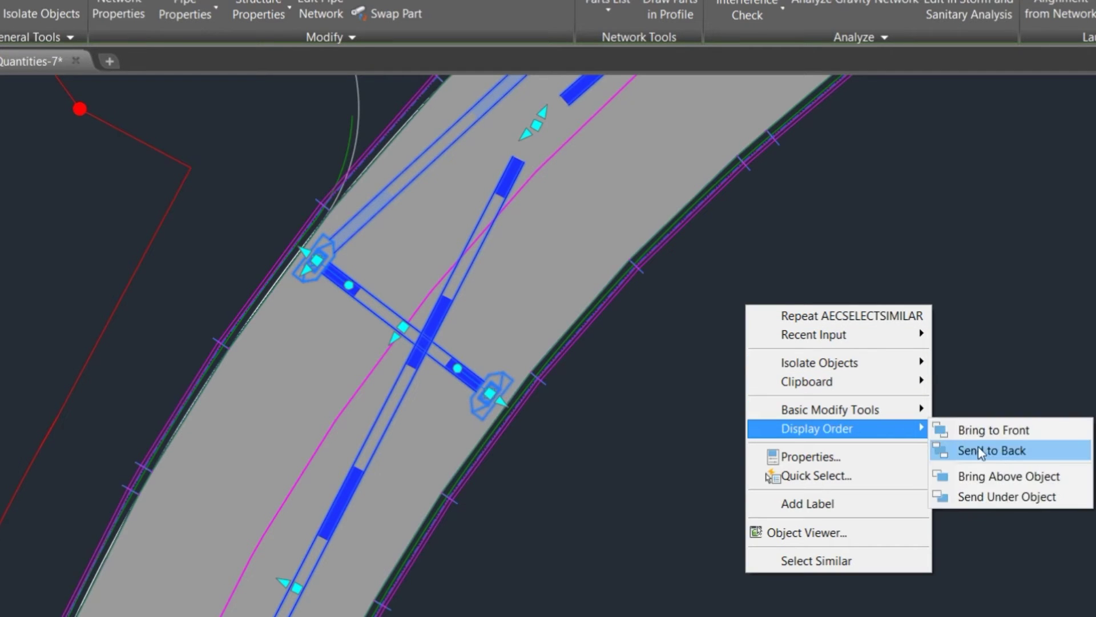
{"action": "left_click", "coordinate": [980, 452]}
{"action": "scroll", "coordinate": [571, 362], "scroll_direction": "down", "scroll_amount": 5}
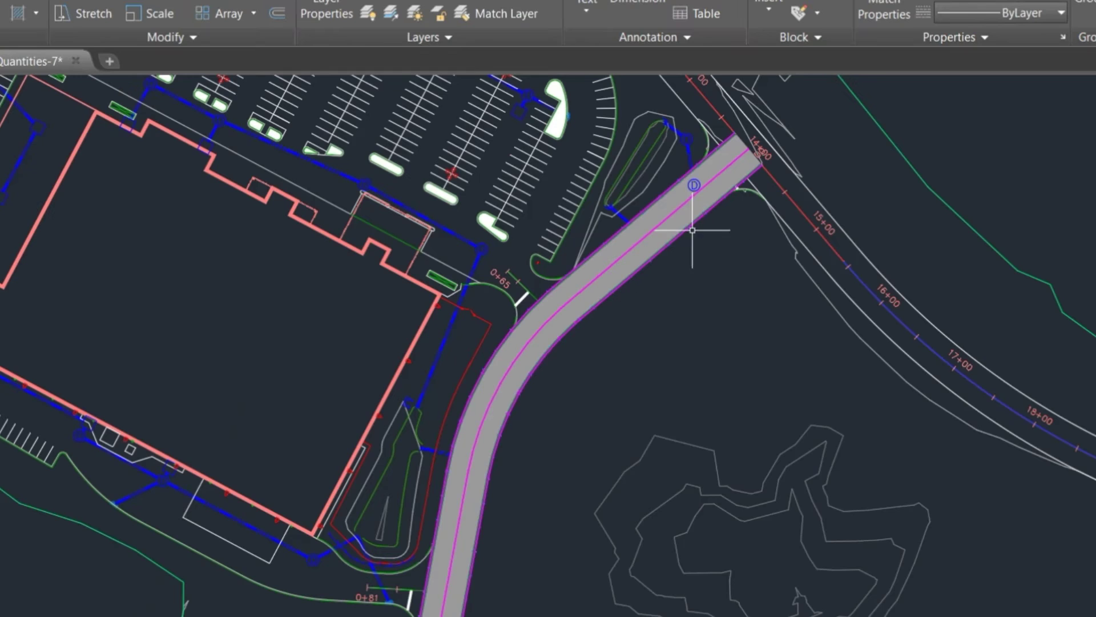
- Zoom to the road assembly and switch the workspace to Civil 3D
{"action": "scroll", "coordinate": [692, 230], "scroll_direction": "down", "scroll_amount": 5}
{"action": "scroll", "coordinate": [719, 396], "scroll_direction": "up", "scroll_amount": 10}
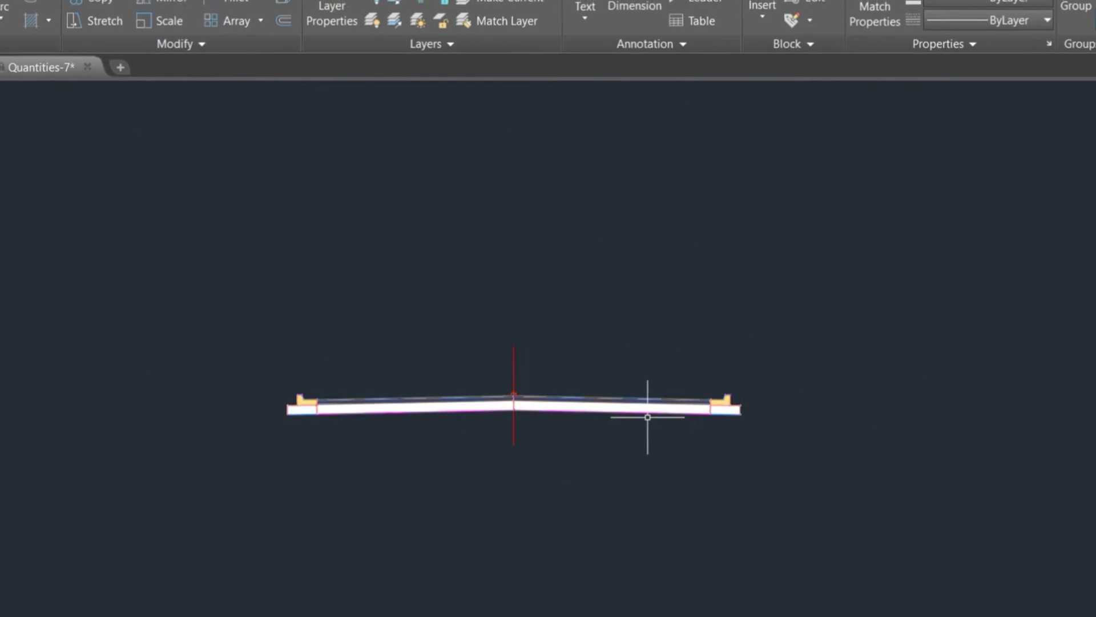
{"action": "scroll", "coordinate": [647, 417], "scroll_direction": "up", "scroll_amount": 5}
{"action": "left_click", "coordinate": [971, 590]}
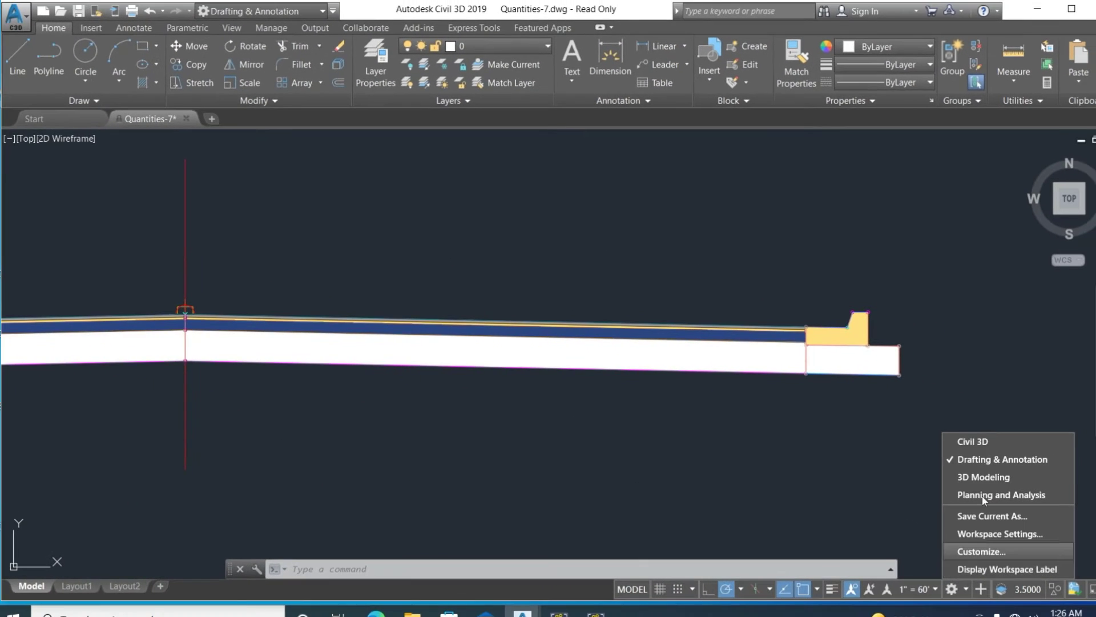
{"action": "left_click", "coordinate": [974, 442]}
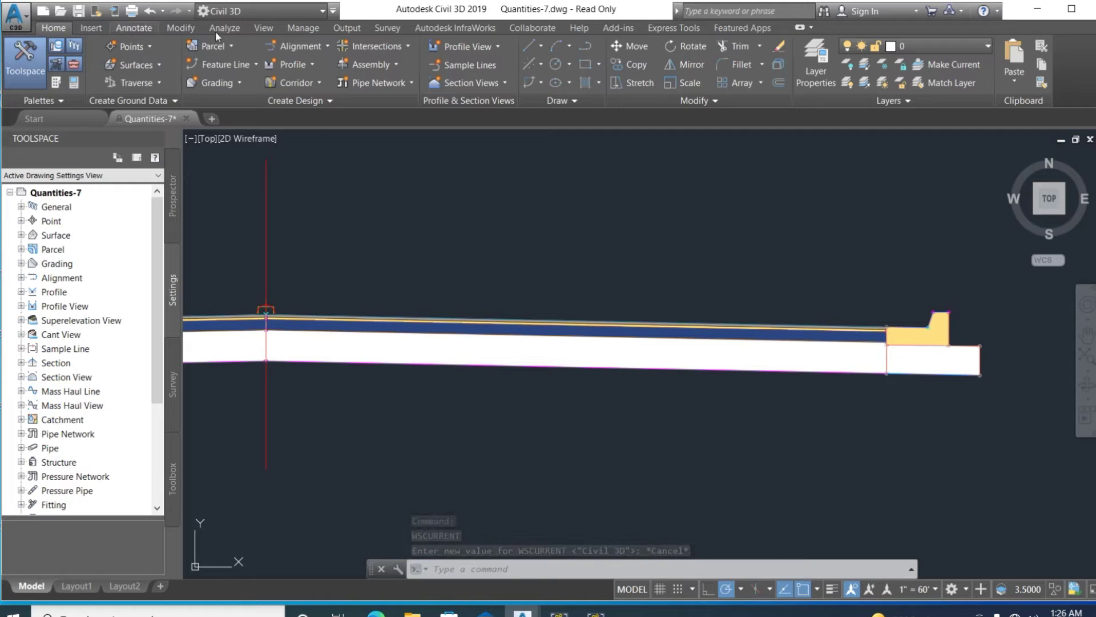
- Attach a BasicSidewalk subassembly from the Tool Palettes' Basic tab to the assembly's left curb point
{"action": "left_click", "coordinate": [260, 29]}
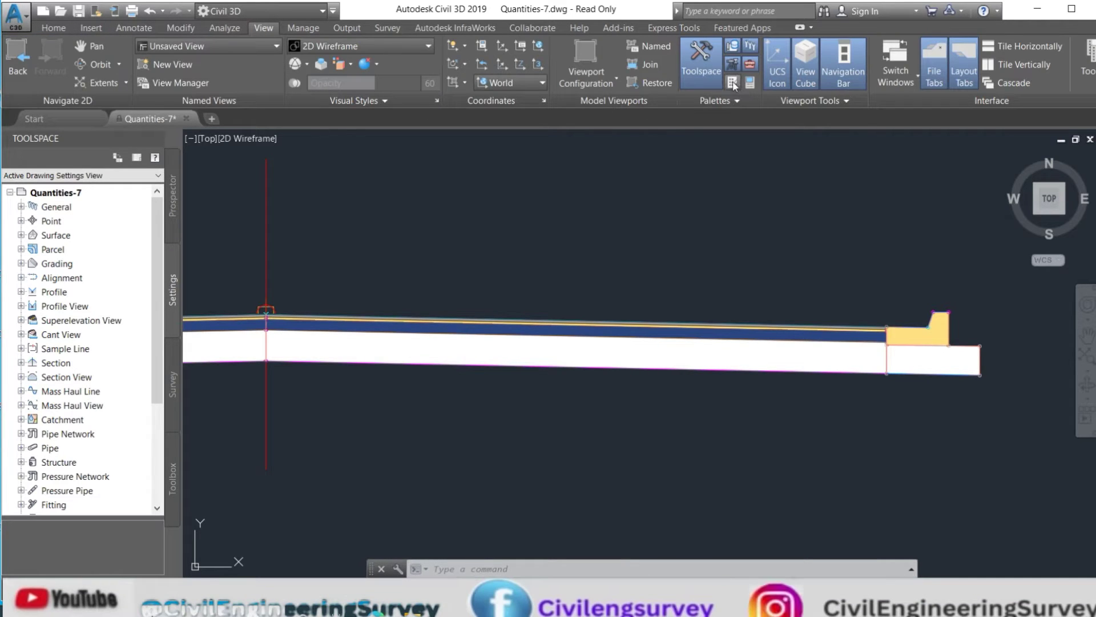
{"action": "left_click", "coordinate": [732, 83]}
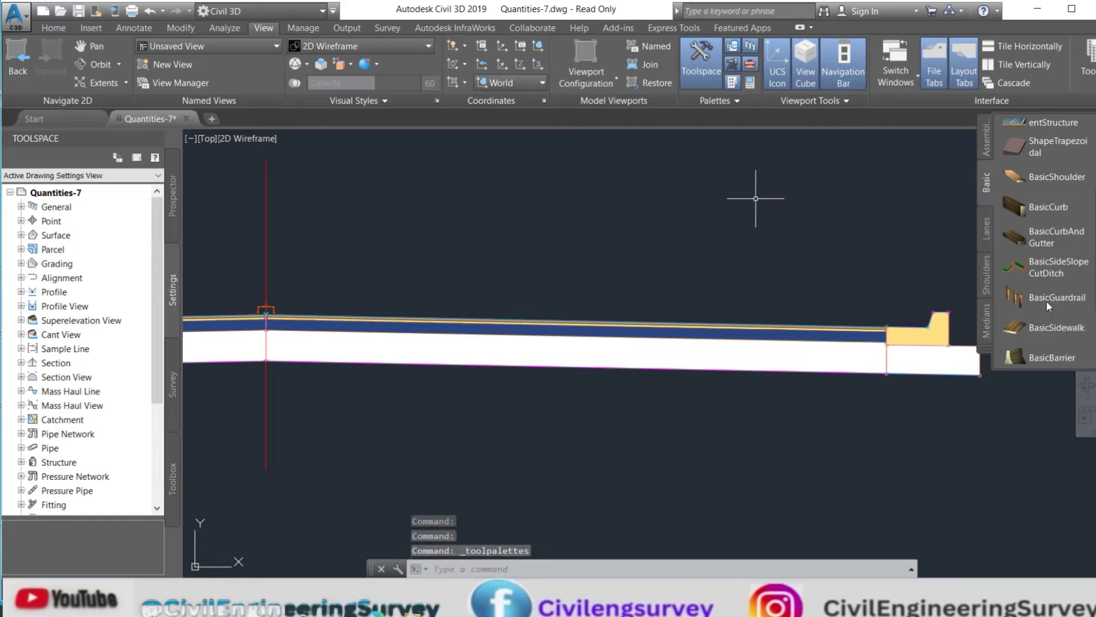
{"action": "left_click", "coordinate": [1048, 327]}
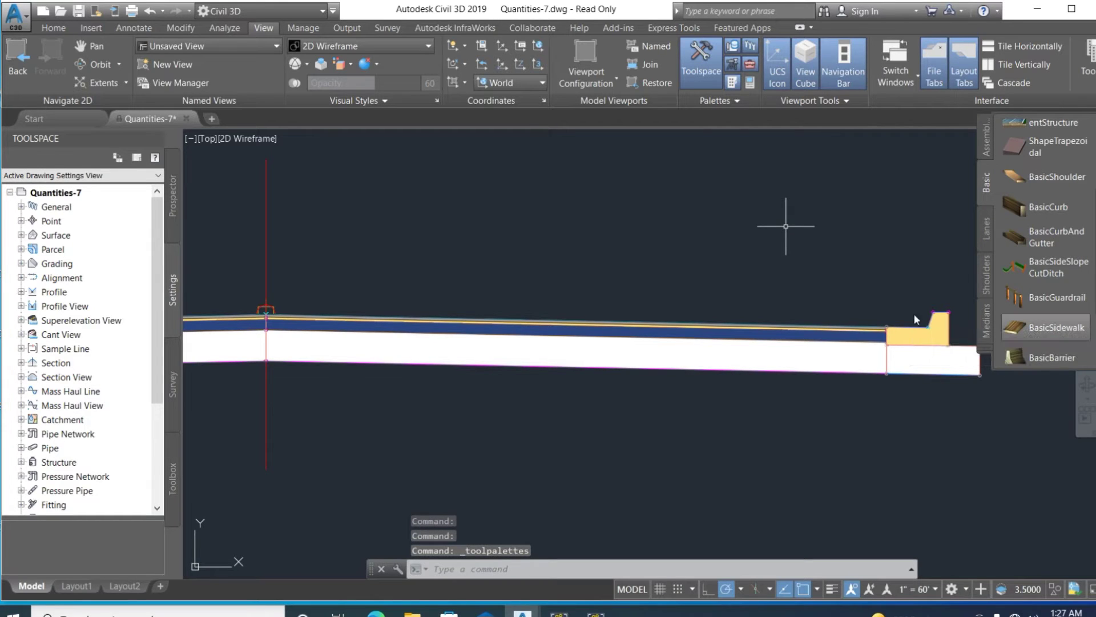
{"action": "scroll", "coordinate": [794, 219], "scroll_direction": "down", "scroll_amount": 3}
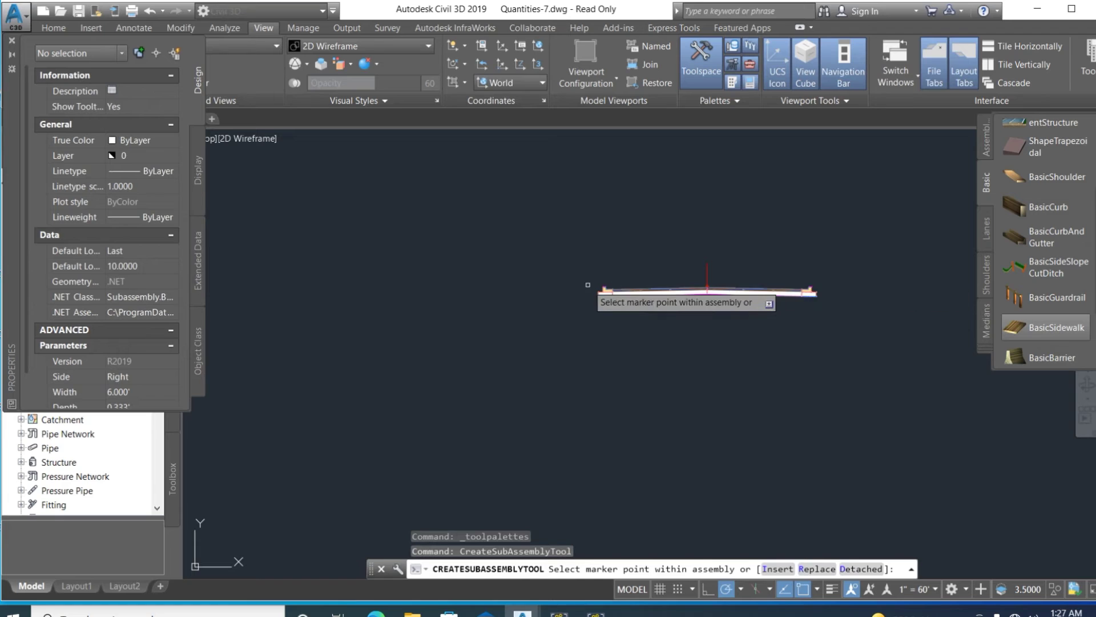
{"action": "scroll", "coordinate": [613, 303], "scroll_direction": "up", "scroll_amount": 3}
{"action": "scroll", "coordinate": [568, 255], "scroll_direction": "up", "scroll_amount": 3}
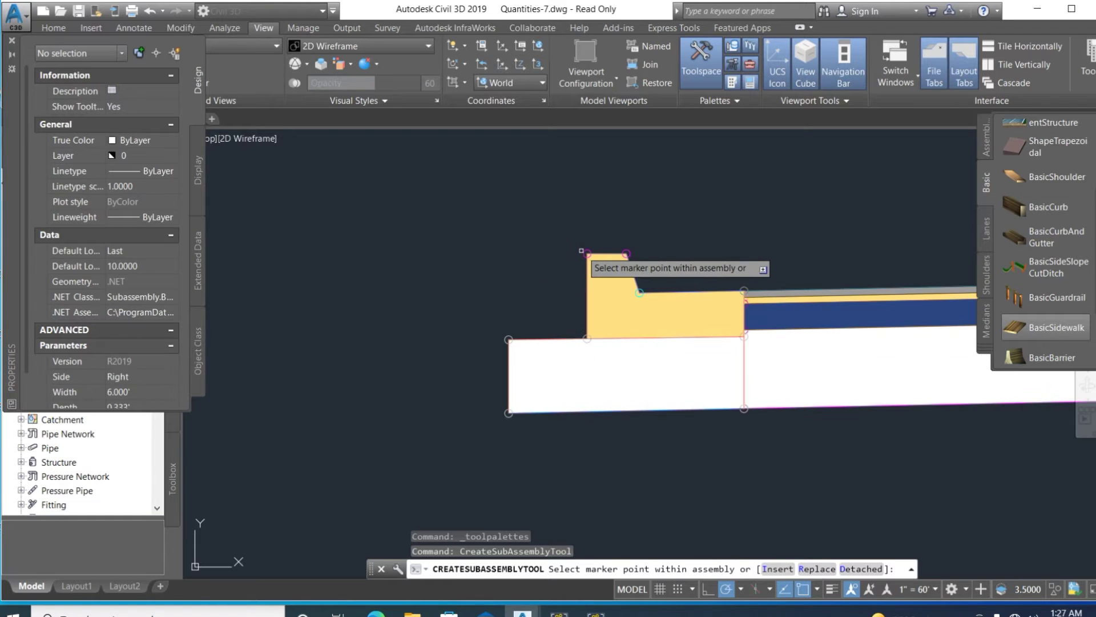
{"action": "scroll", "coordinate": [451, 229], "scroll_direction": "down", "scroll_amount": 5}
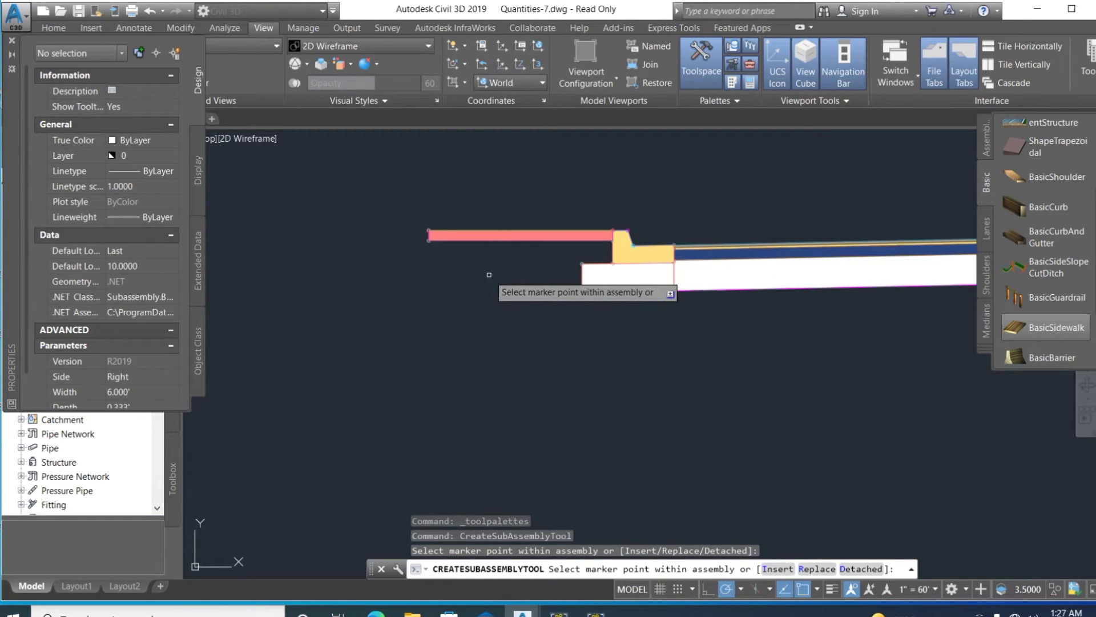
{"action": "scroll", "coordinate": [493, 277], "scroll_direction": "up", "scroll_amount": 6}
{"action": "key", "text": "Escape"}
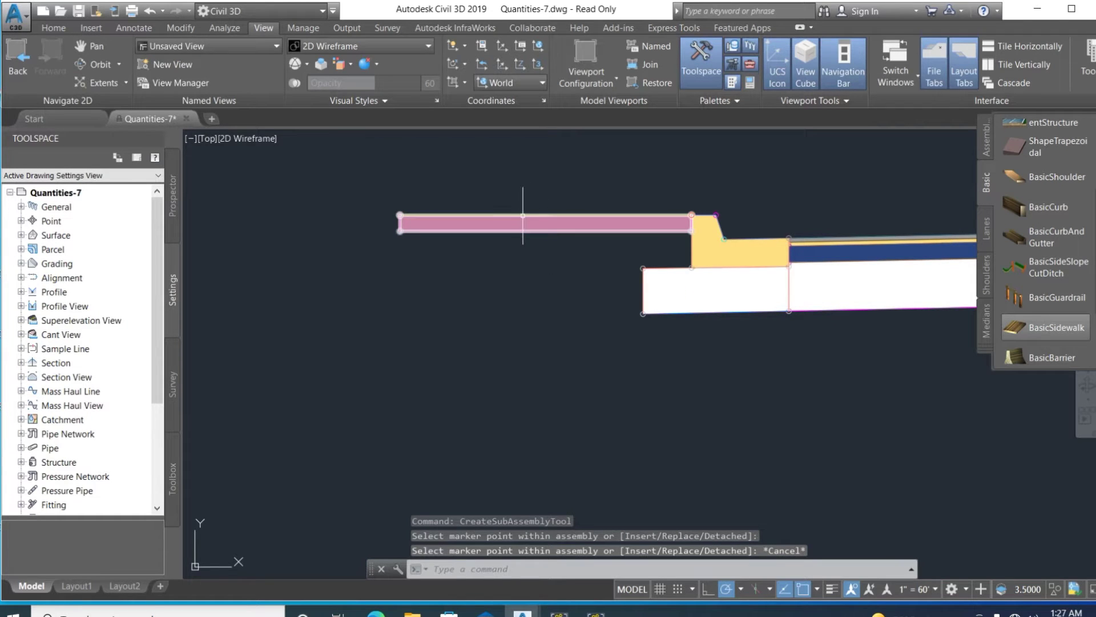
{"action": "mouse_move", "coordinate": [523, 216]}
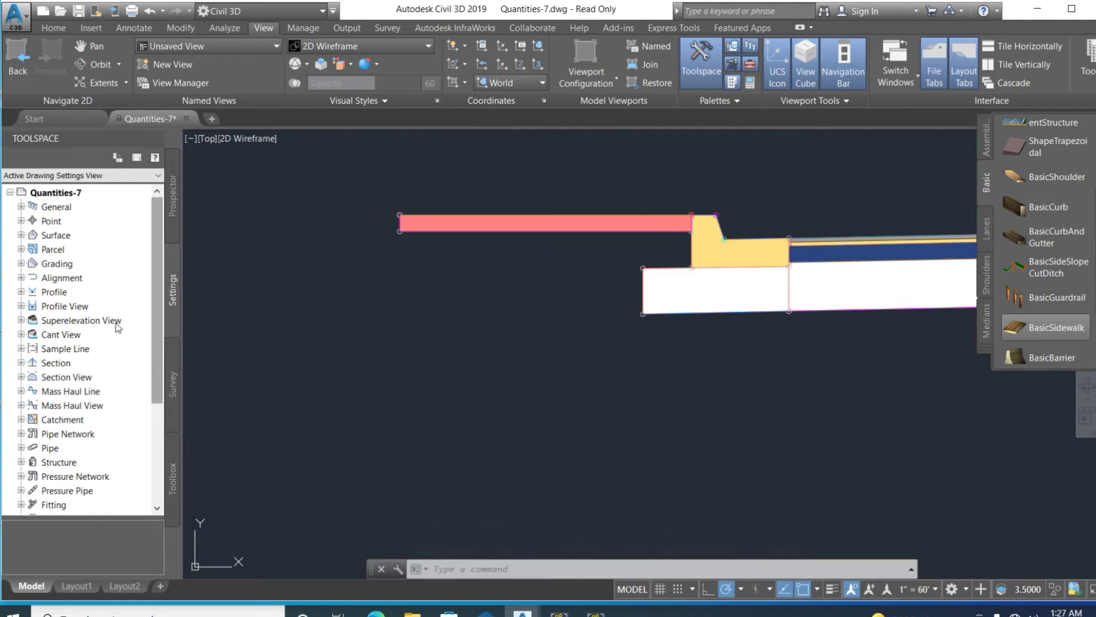
- Rebuild the Side Road corridor from the Prospector tree
{"action": "left_click", "coordinate": [171, 214]}
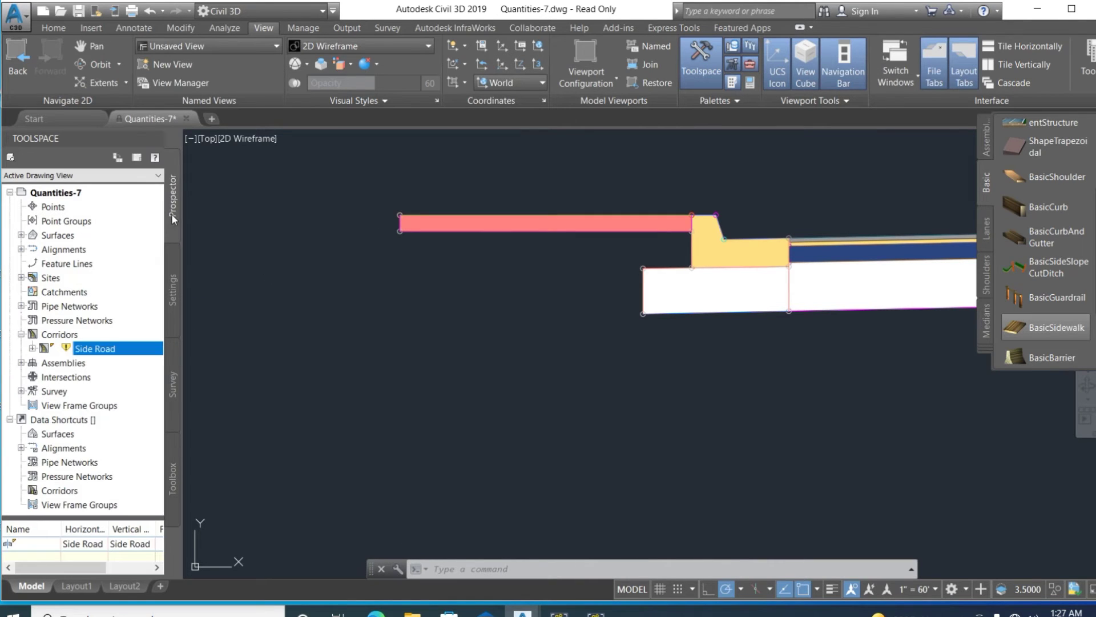
{"action": "right_click", "coordinate": [85, 348]}
{"action": "left_click", "coordinate": [125, 391]}
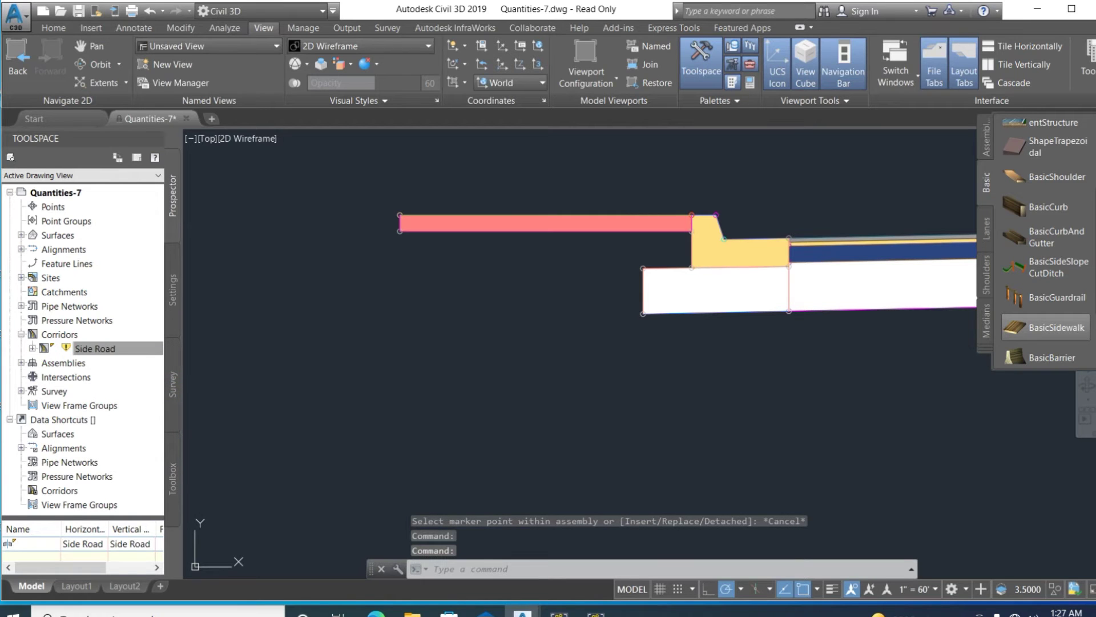
- Select the rebuilt Side Road corridor and open its Edit Code Set Style dialog
{"action": "scroll", "coordinate": [509, 350], "scroll_direction": "down", "scroll_amount": 10}
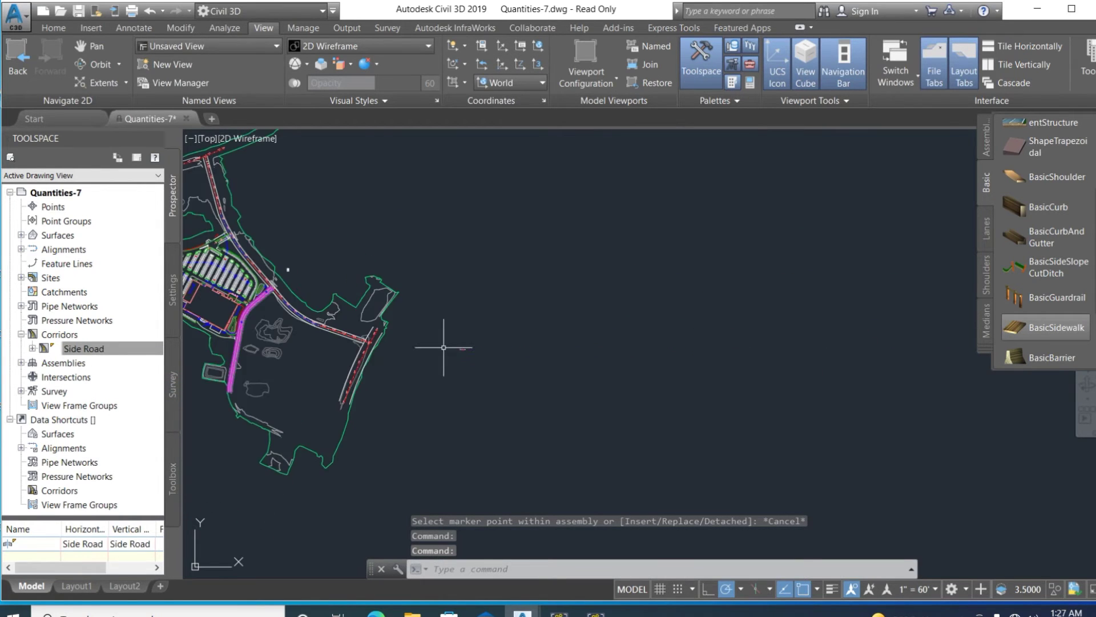
{"action": "scroll", "coordinate": [462, 345], "scroll_direction": "up", "scroll_amount": 10}
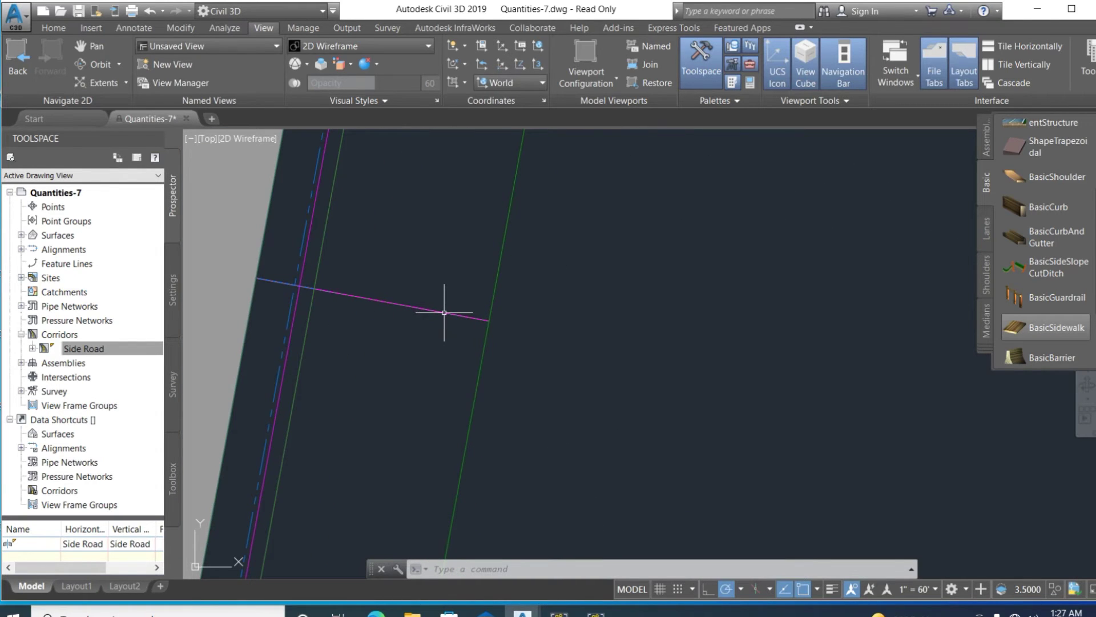
{"action": "mouse_move", "coordinate": [444, 312]}
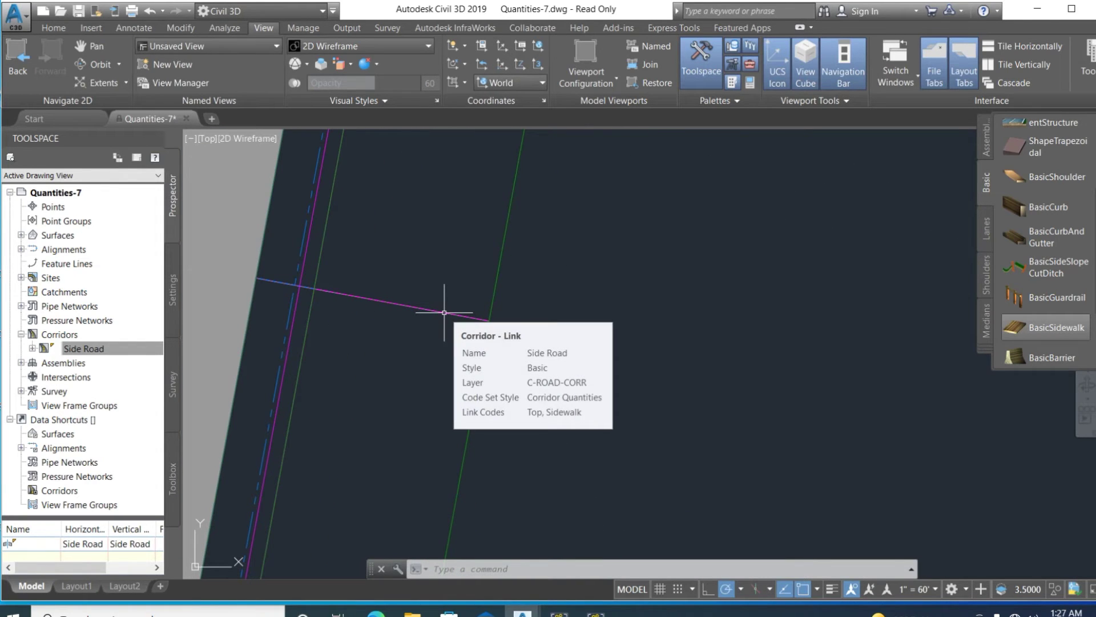
{"action": "left_click", "coordinate": [444, 312]}
{"action": "right_click", "coordinate": [444, 312]}
{"action": "left_click", "coordinate": [536, 182]}
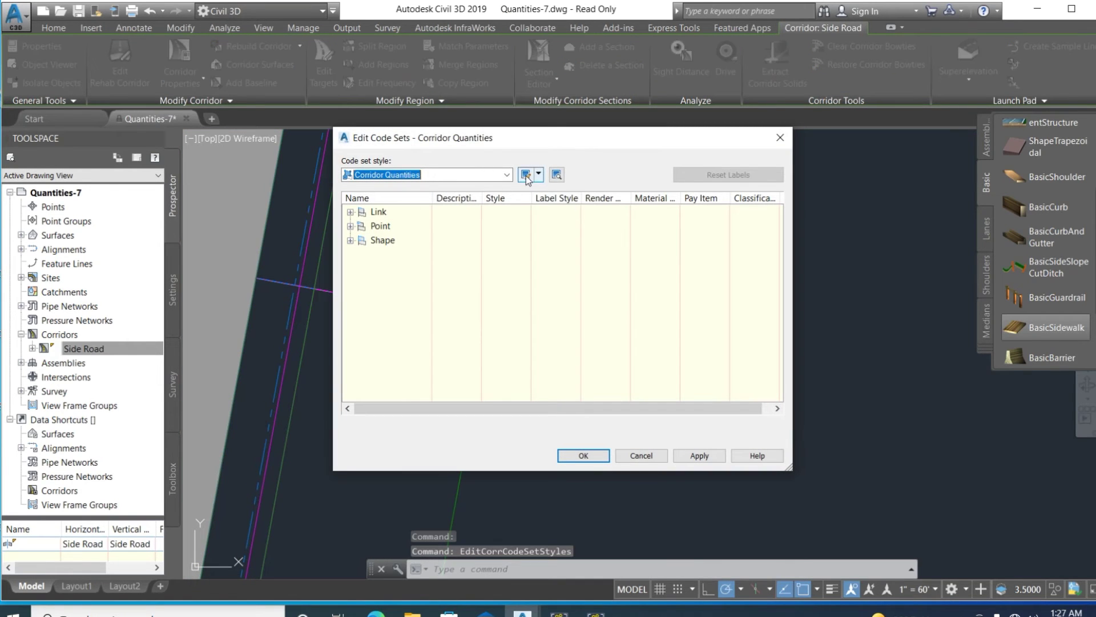
- Open the Corridor Quantities style, scroll to the Sidewalk link and create a new shape style for it
{"action": "left_click", "coordinate": [526, 175]}
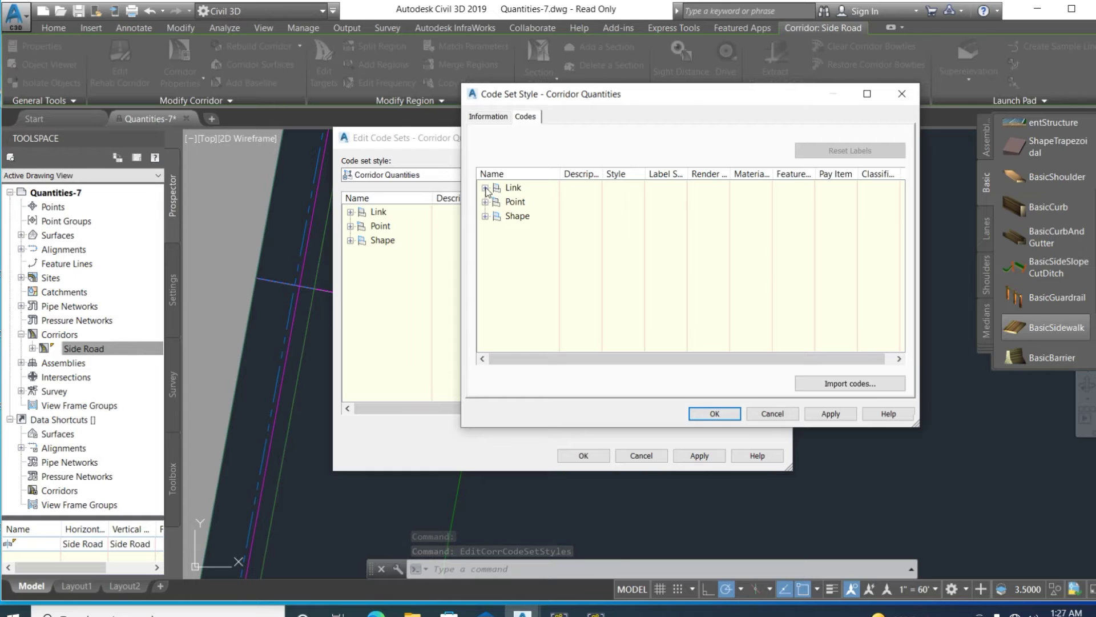
{"action": "left_click", "coordinate": [485, 188]}
{"action": "left_click_drag", "start_coordinate": [899, 217], "coordinate": [899, 283]}
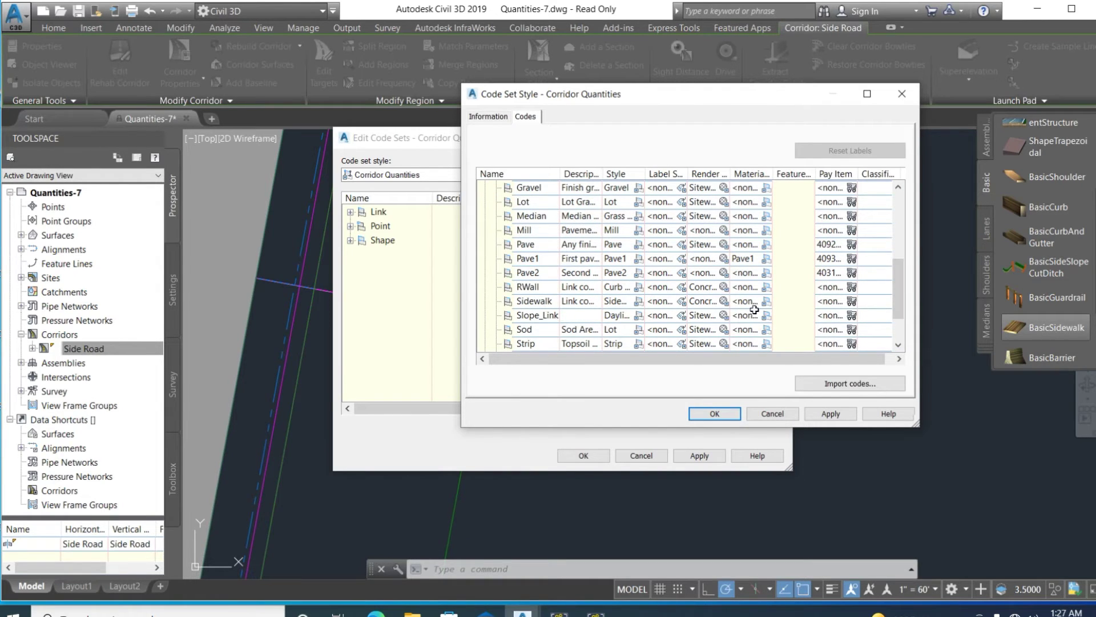
{"action": "left_click", "coordinate": [682, 301]}
{"action": "left_click", "coordinate": [589, 298]}
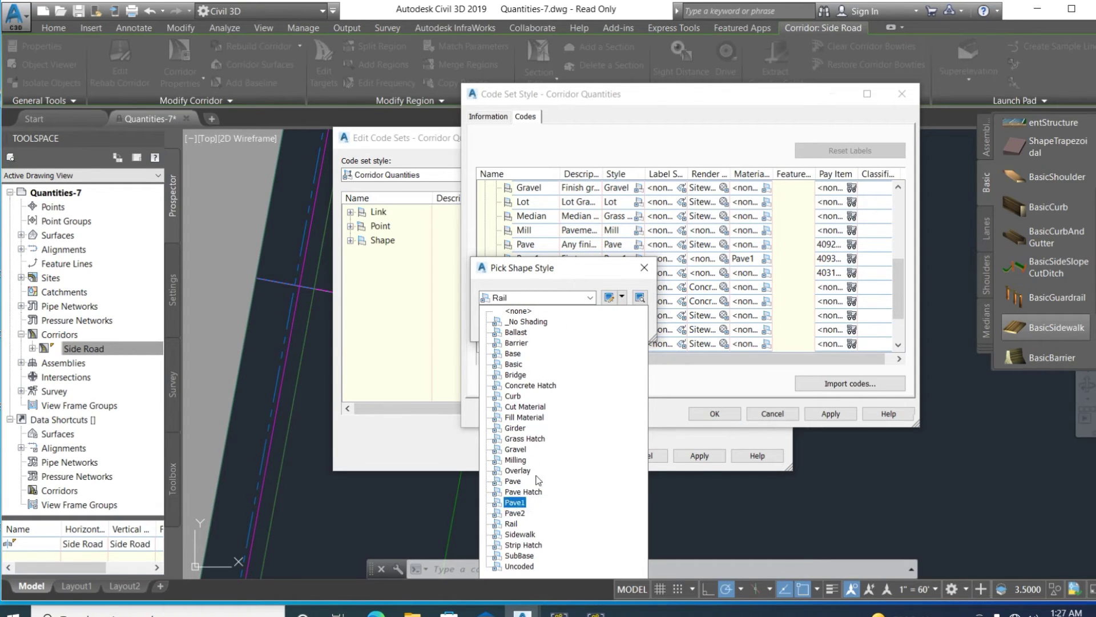
{"action": "left_click", "coordinate": [621, 297]}
{"action": "left_click", "coordinate": [651, 310]}
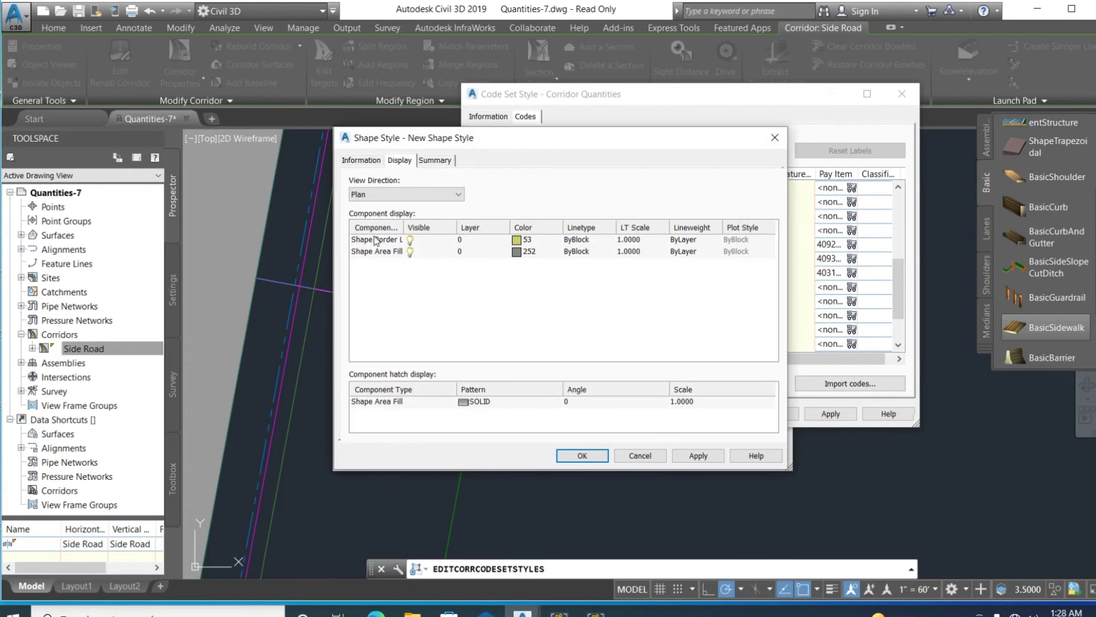
- Name the style 'Sidewalk for paver' with area fill colour 30 and border colour 20
{"action": "left_click", "coordinate": [366, 160]}
{"action": "left_click_drag", "start_coordinate": [412, 193], "coordinate": [335, 190]}
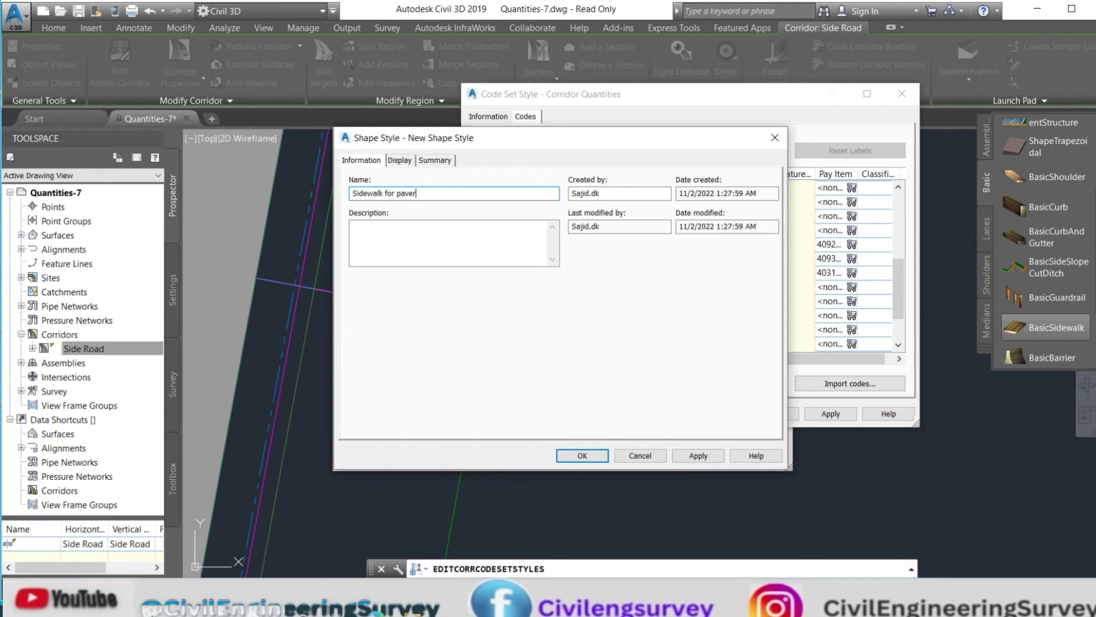
{"action": "left_click", "coordinate": [400, 160]}
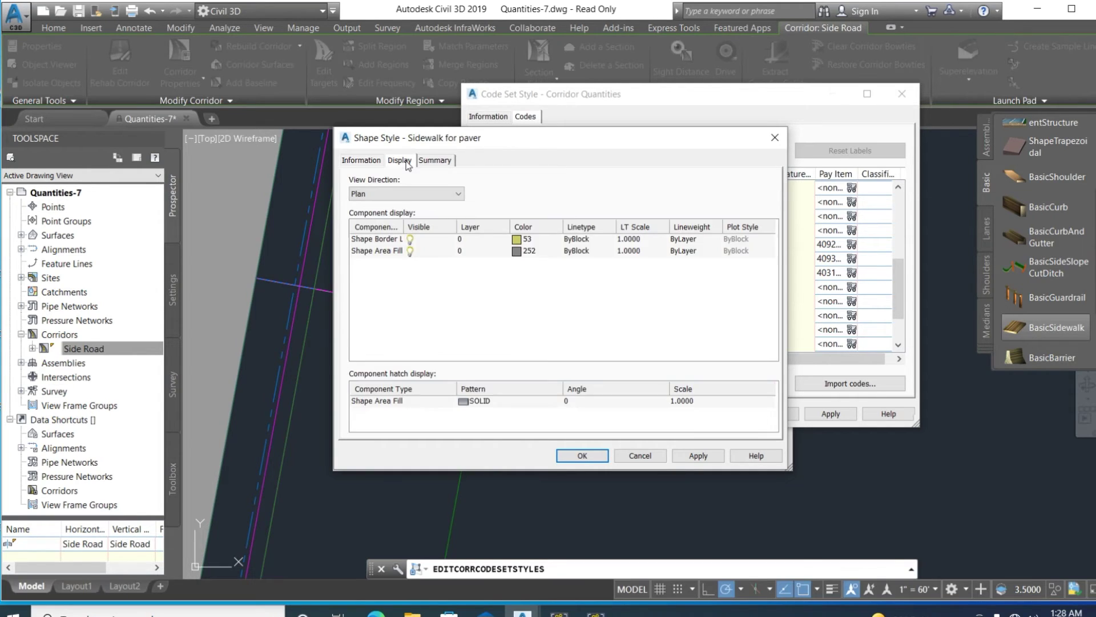
{"action": "left_click", "coordinate": [518, 252]}
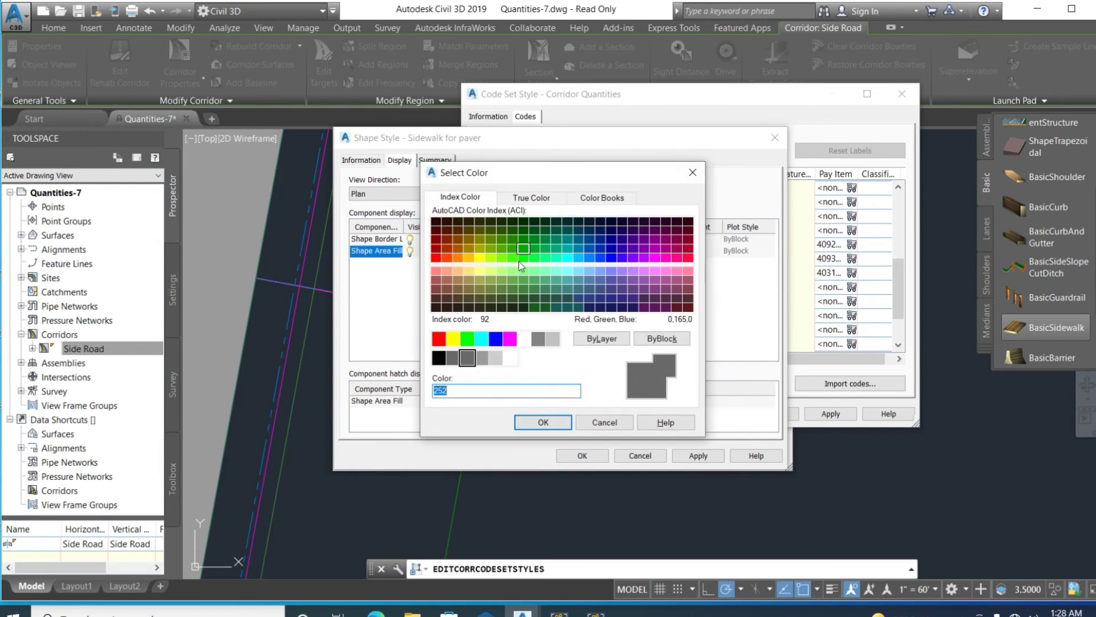
{"action": "left_click", "coordinate": [456, 258]}
{"action": "left_click", "coordinate": [536, 423]}
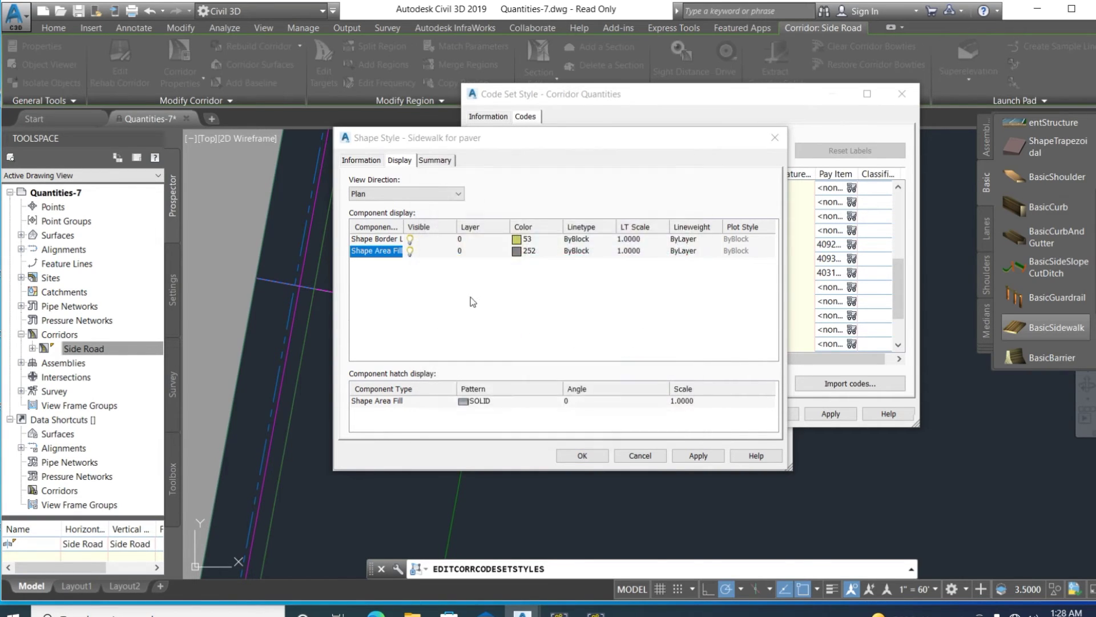
{"action": "left_click", "coordinate": [517, 239]}
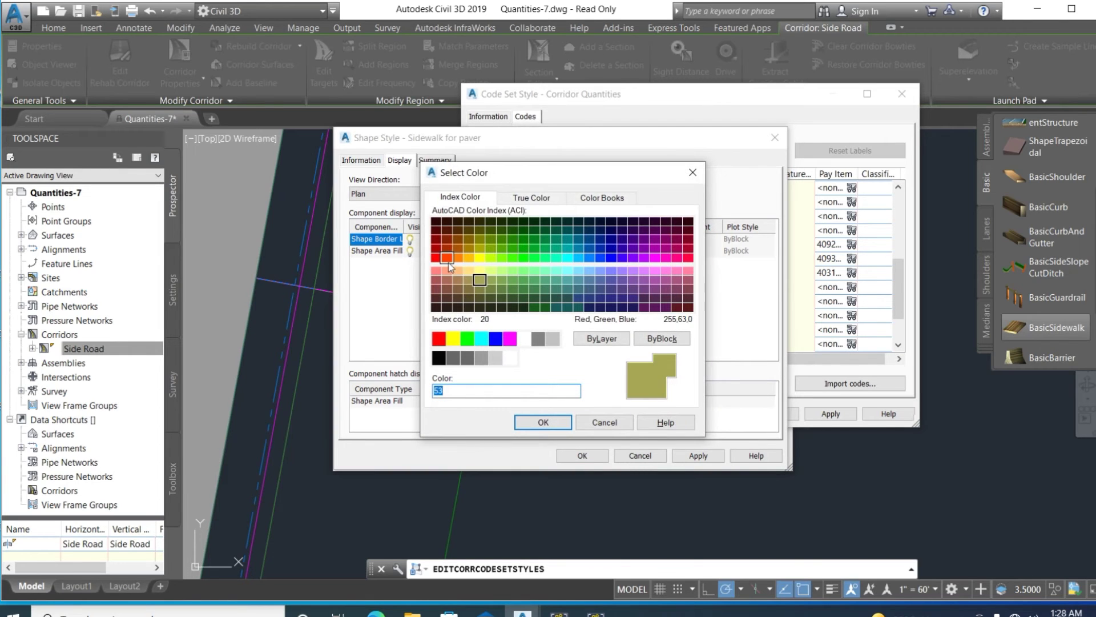
{"action": "left_click", "coordinate": [448, 260]}
{"action": "left_click", "coordinate": [543, 422]}
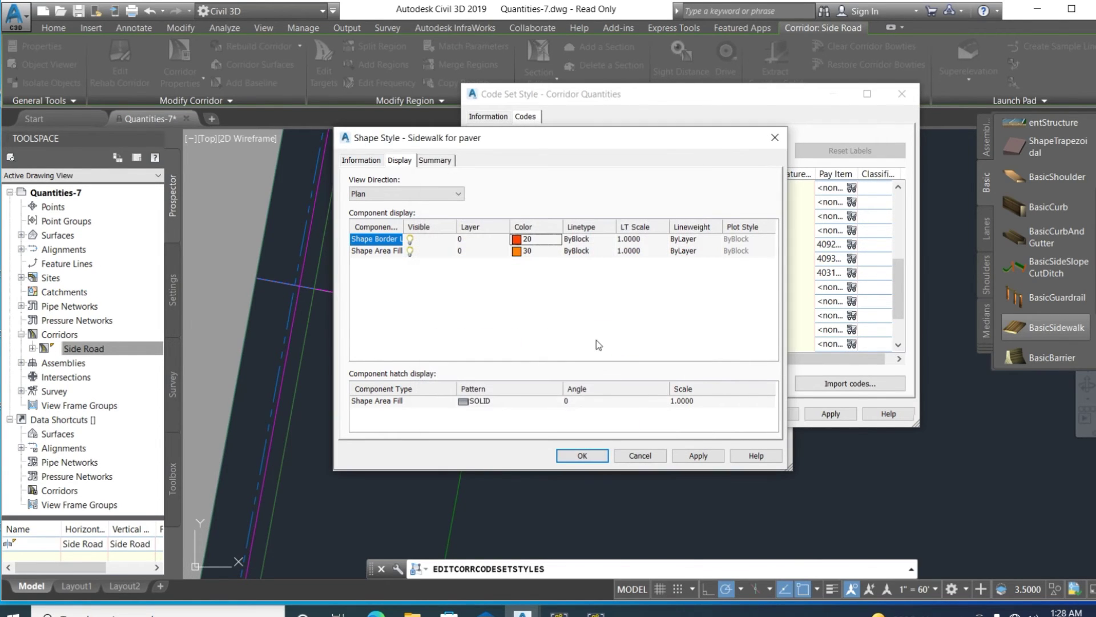
{"action": "left_click", "coordinate": [470, 400]}
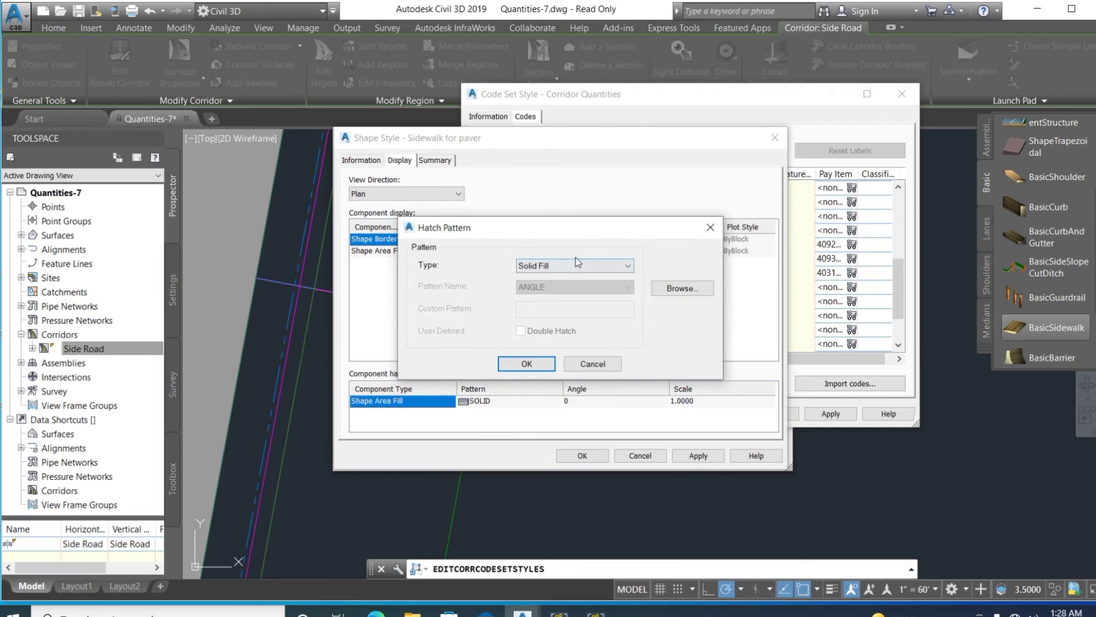
- Set the Sidewalk for paver area fill to the AR-HBONE hatch at scale 0.11 and apply
{"action": "left_click", "coordinate": [702, 289]}
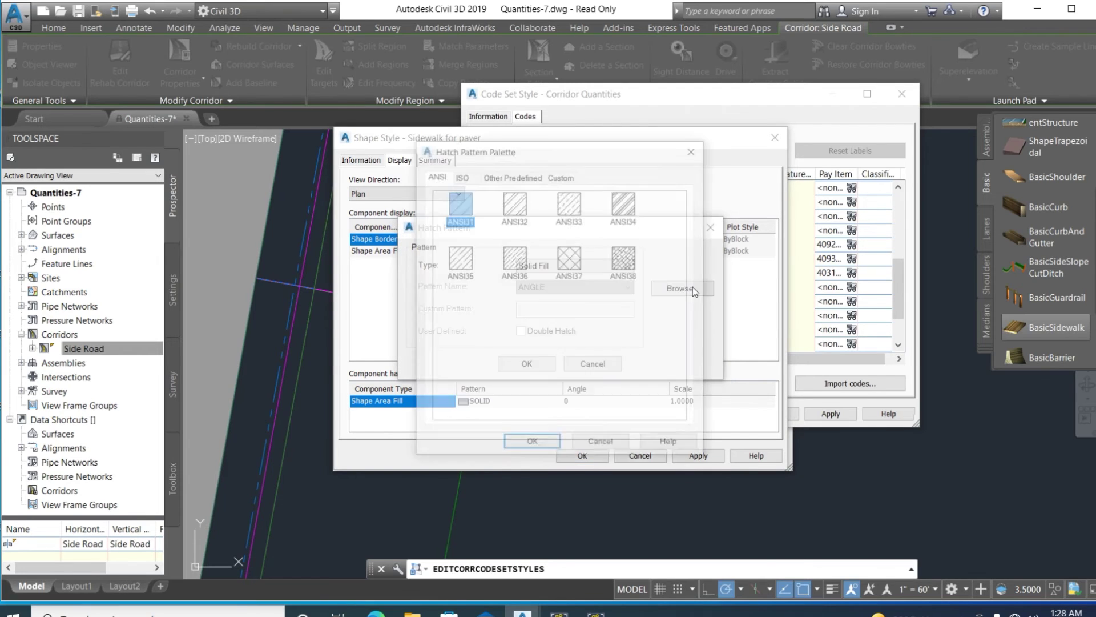
{"action": "left_click", "coordinate": [460, 176]}
{"action": "left_click", "coordinate": [511, 174]}
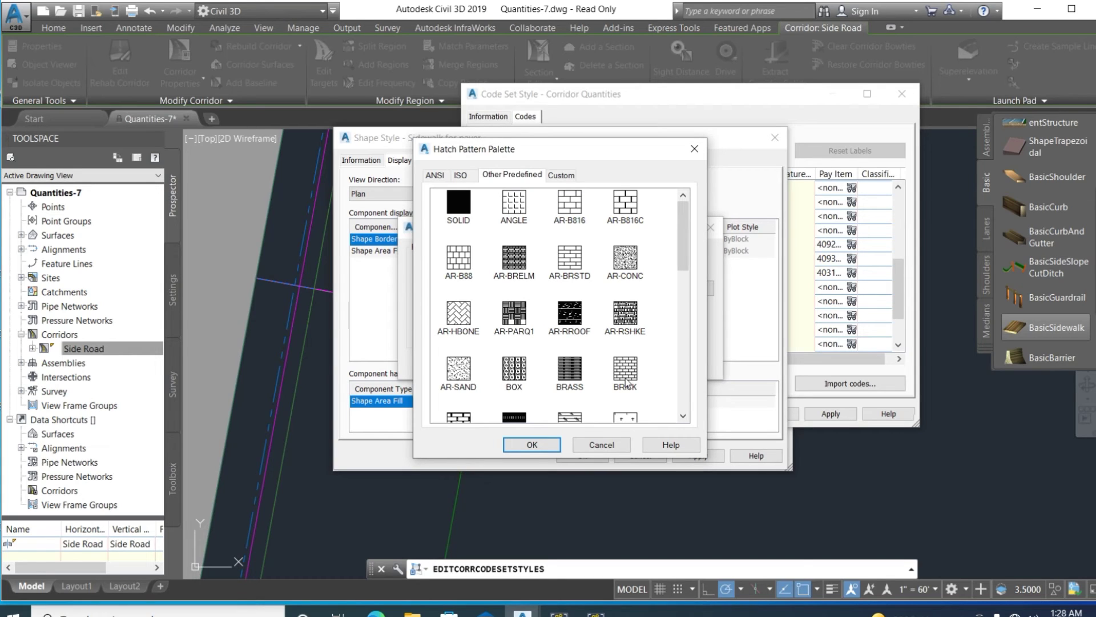
{"action": "left_click", "coordinate": [462, 317]}
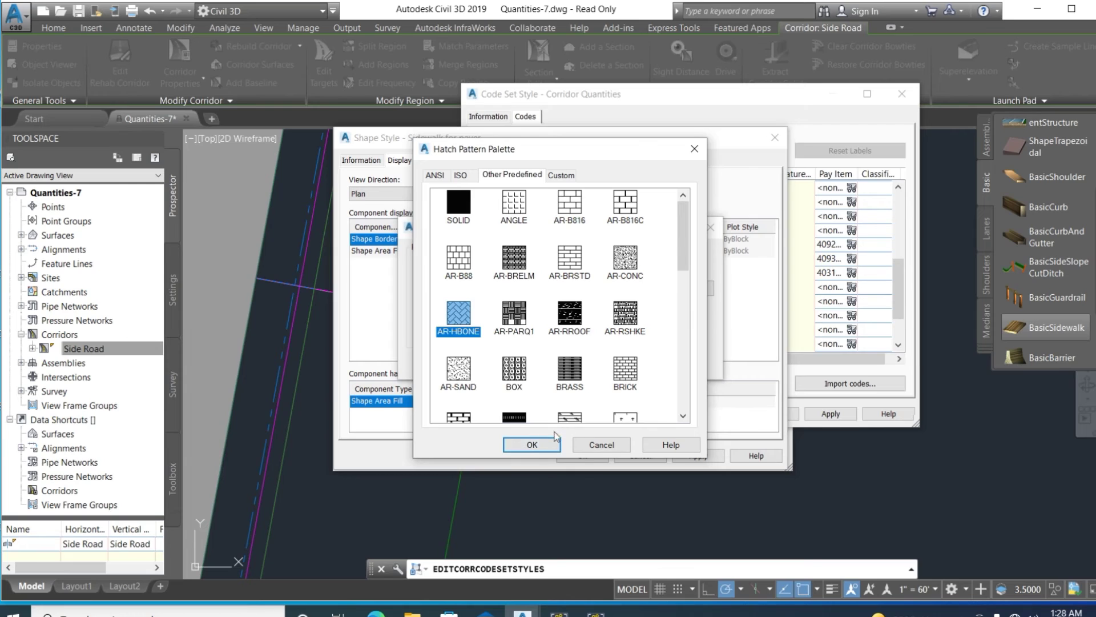
{"action": "left_click", "coordinate": [531, 445]}
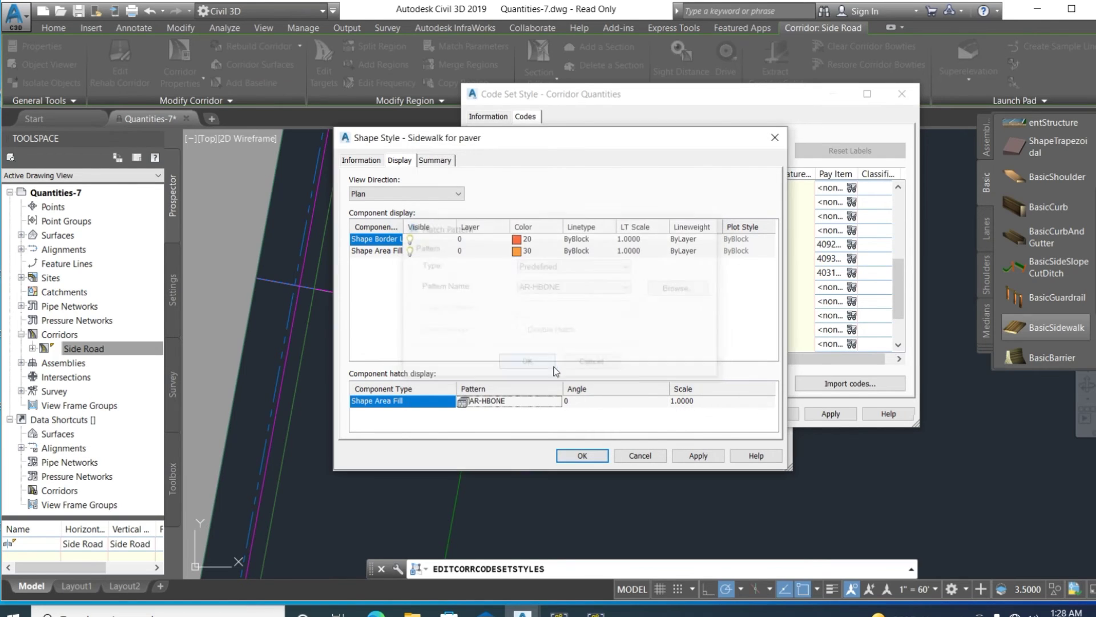
{"action": "left_click", "coordinate": [724, 401]}
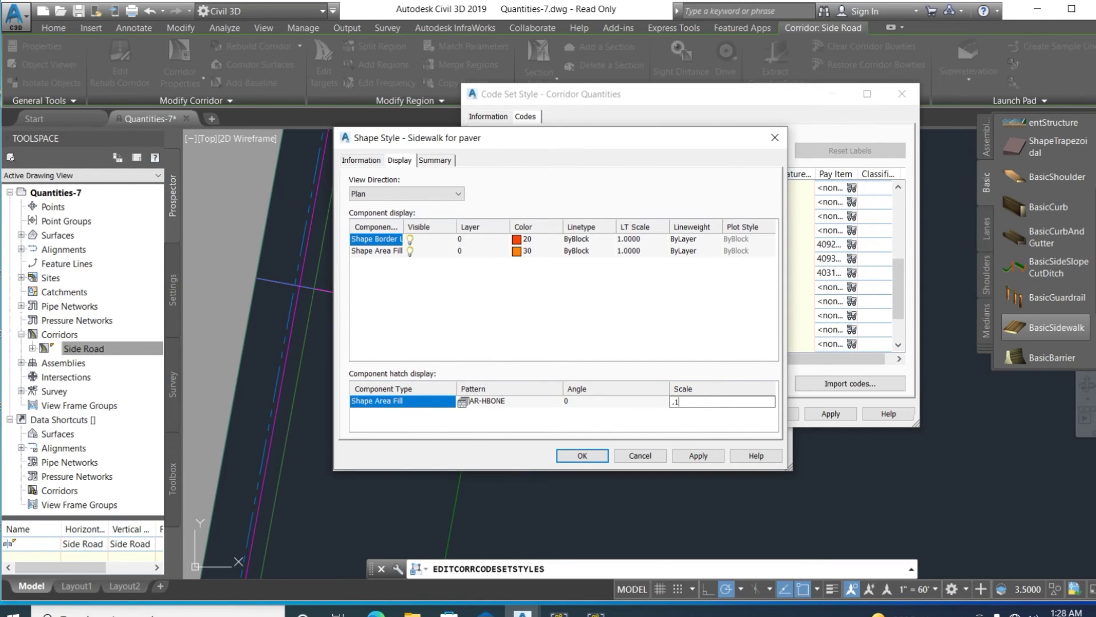
{"action": "type", "text": ".1"}
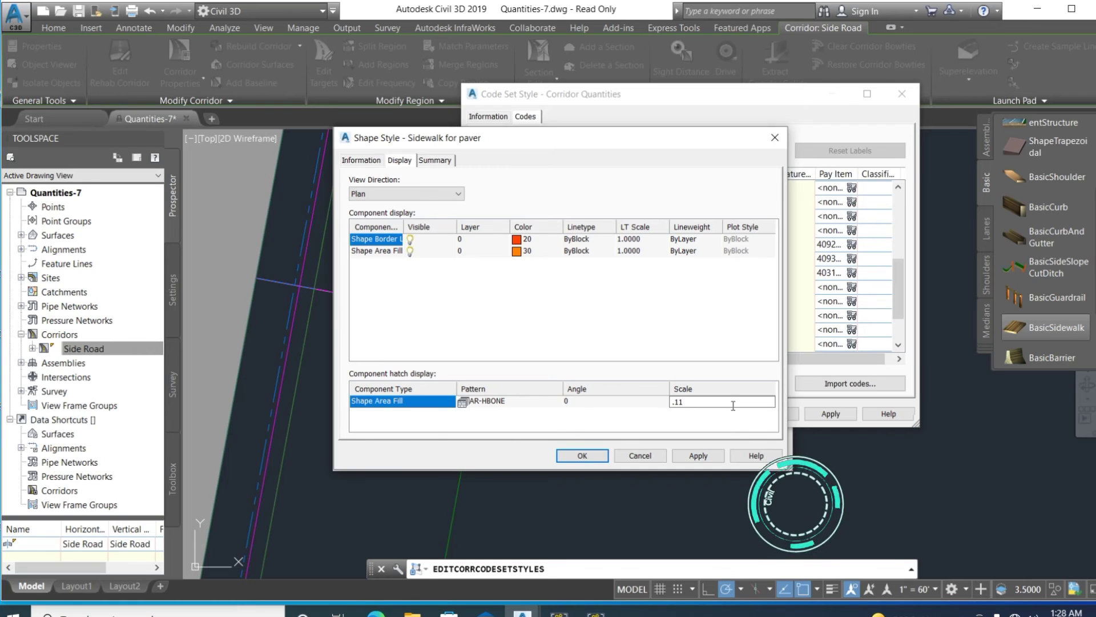
{"action": "type", "text": "1"}
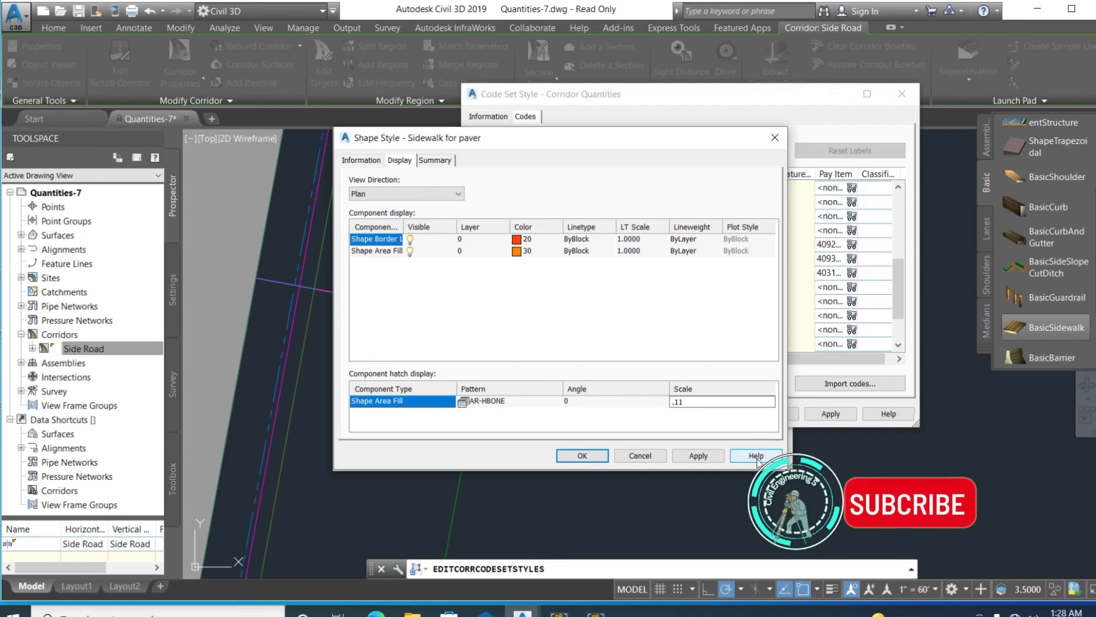
{"action": "left_click", "coordinate": [698, 455]}
- Assign the new 'Sidewalk for paver' shape style to the Sidewalk code and apply the code set changes
{"action": "left_click", "coordinate": [582, 455]}
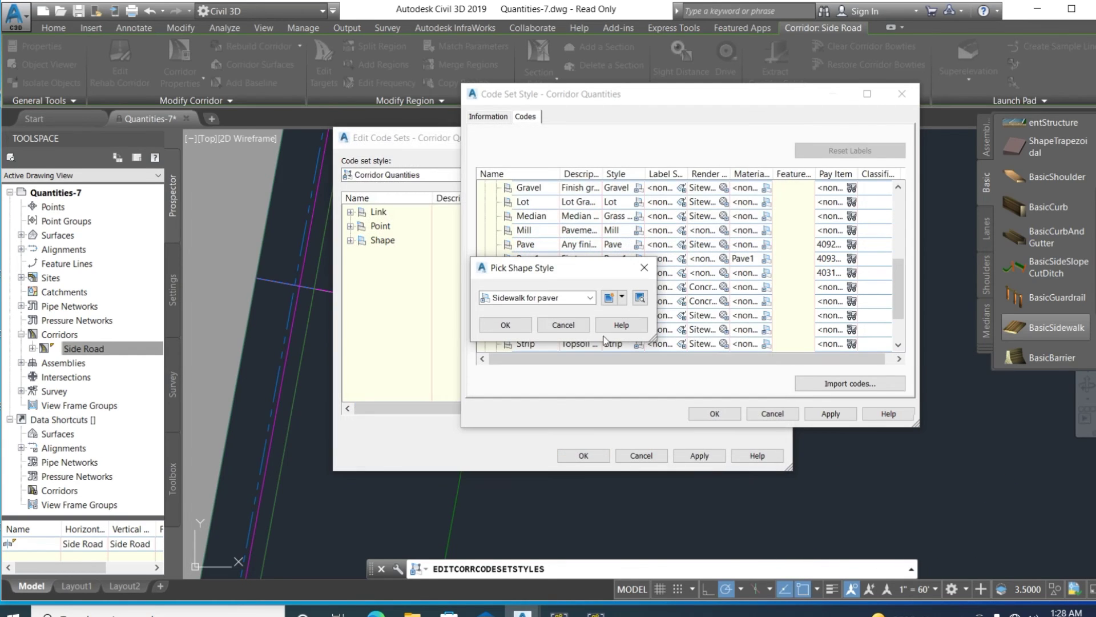
{"action": "left_click", "coordinate": [505, 325]}
{"action": "left_click", "coordinate": [831, 413]}
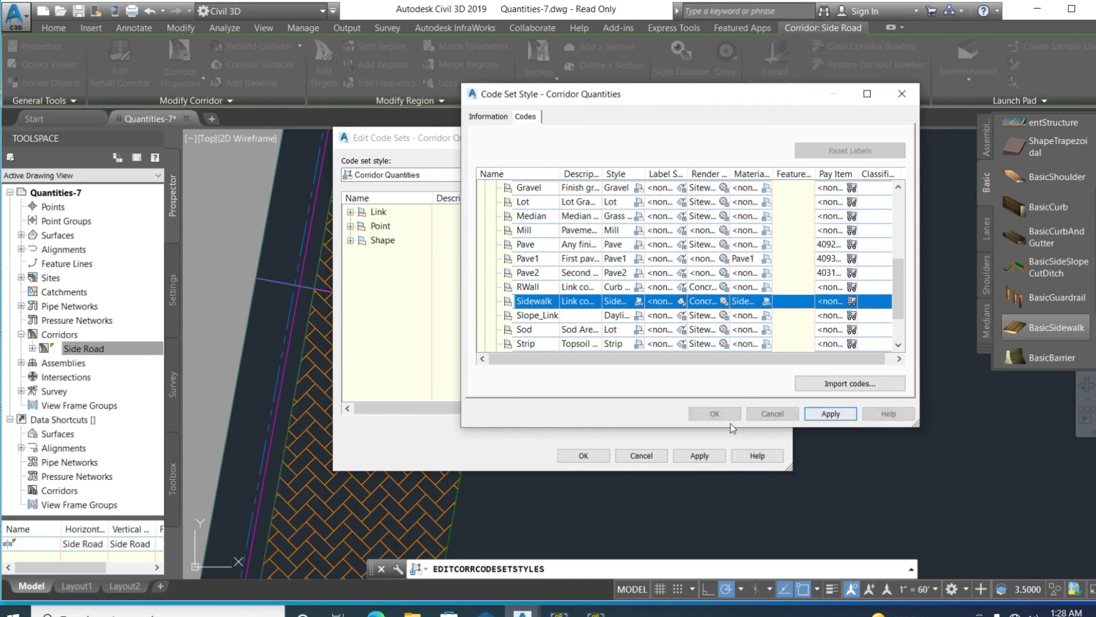
{"action": "left_click", "coordinate": [715, 414]}
{"action": "left_click", "coordinate": [584, 455]}
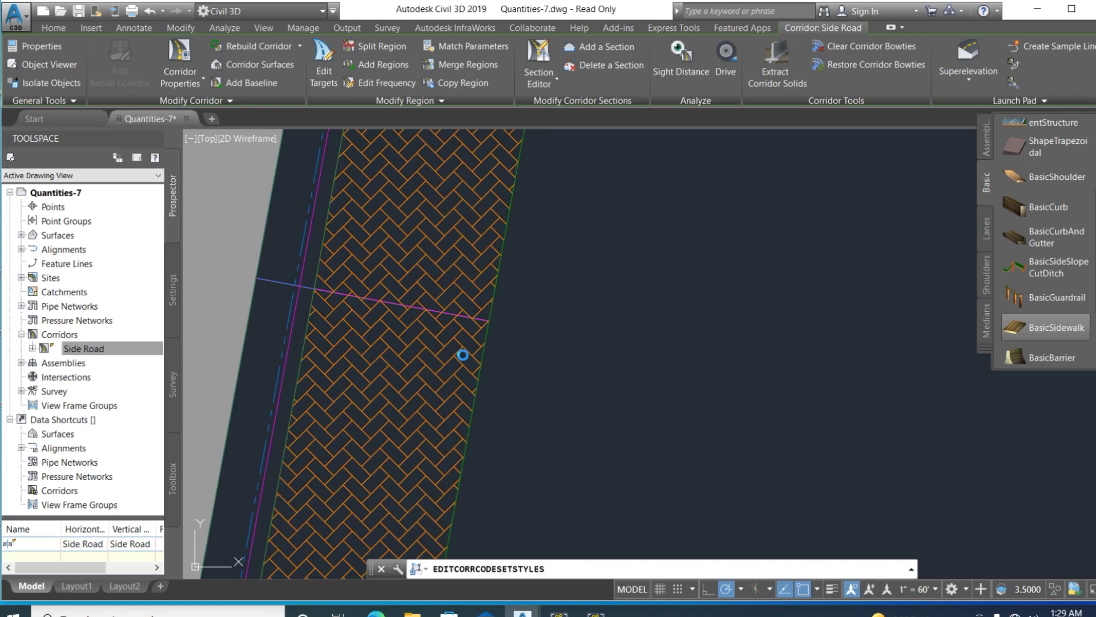
- Deselect the corridor and zoom along it to inspect the orange herringbone sidewalk hatch
{"action": "key", "text": "Escape"}
{"action": "scroll", "coordinate": [542, 313], "scroll_direction": "down", "scroll_amount": 5}
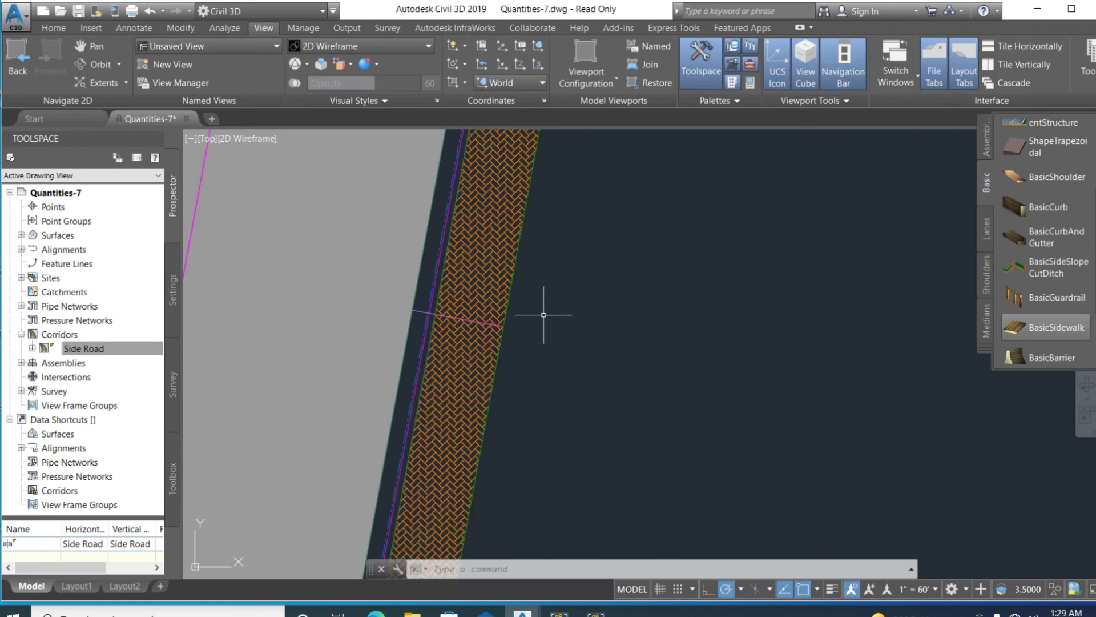
{"action": "scroll", "coordinate": [562, 196], "scroll_direction": "down", "scroll_amount": 2}
{"action": "scroll", "coordinate": [539, 293], "scroll_direction": "up", "scroll_amount": 2}
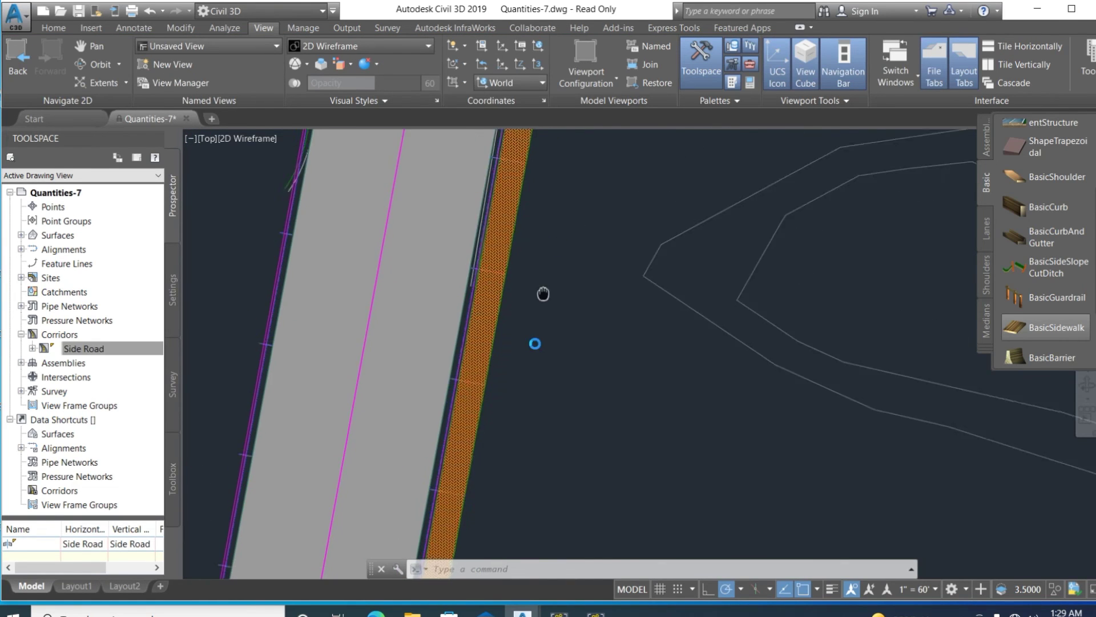
{"action": "scroll", "coordinate": [559, 311], "scroll_direction": "down", "scroll_amount": 4}
{"action": "scroll", "coordinate": [438, 344], "scroll_direction": "up", "scroll_amount": 5}
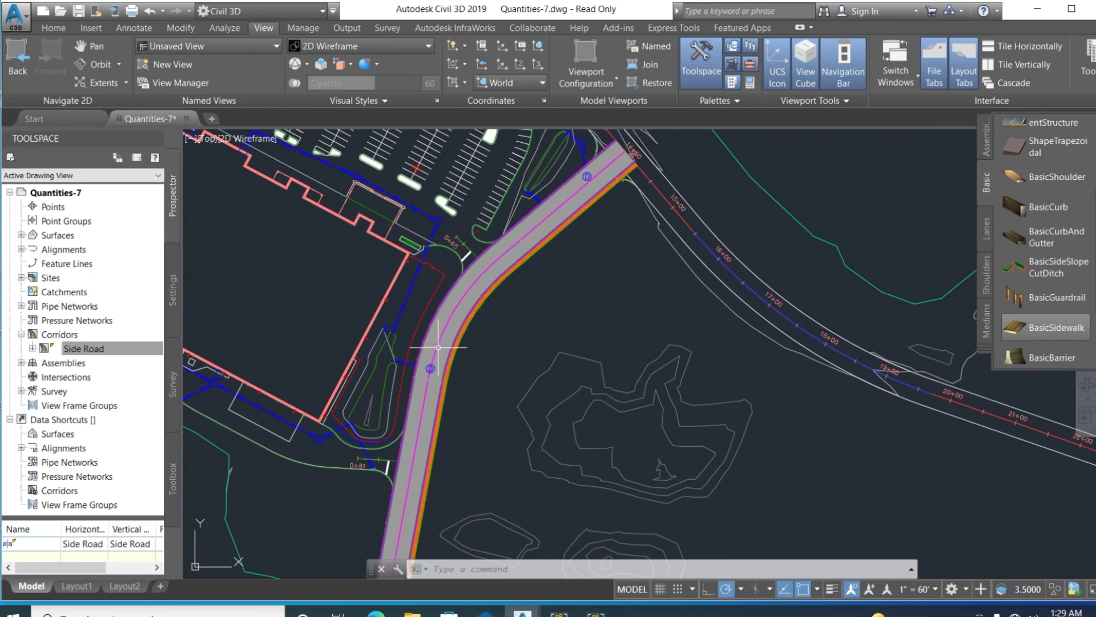
{"action": "scroll", "coordinate": [583, 296], "scroll_direction": "up", "scroll_amount": 2}
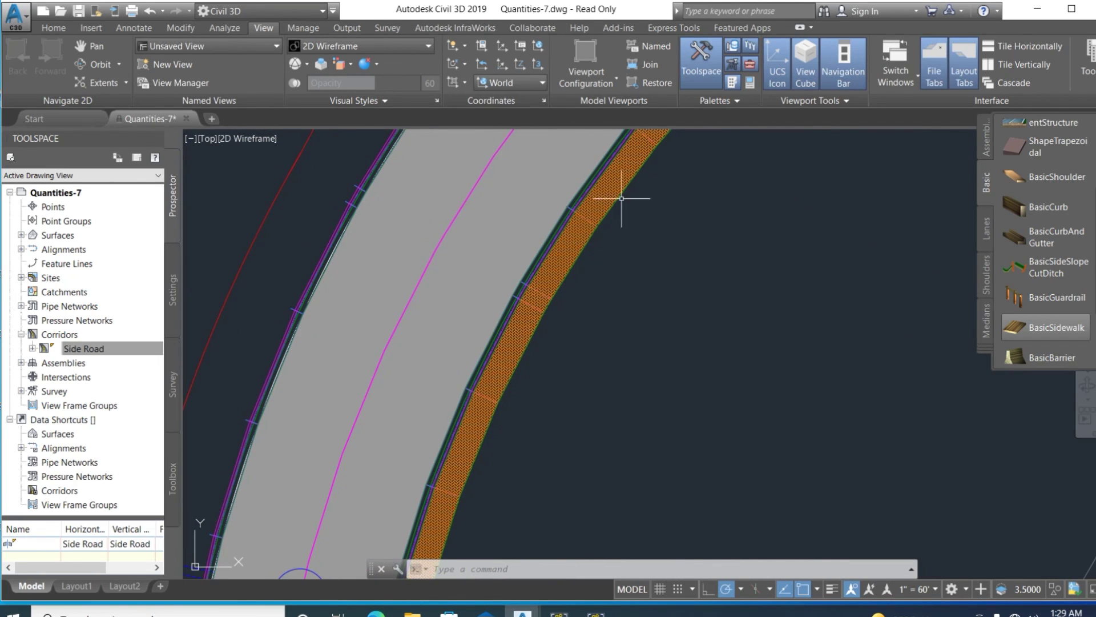
{"action": "scroll", "coordinate": [537, 385], "scroll_direction": "up", "scroll_amount": 1}
{"action": "scroll", "coordinate": [542, 359], "scroll_direction": "down", "scroll_amount": 2}
{"action": "scroll", "coordinate": [557, 331], "scroll_direction": "up", "scroll_amount": 4}
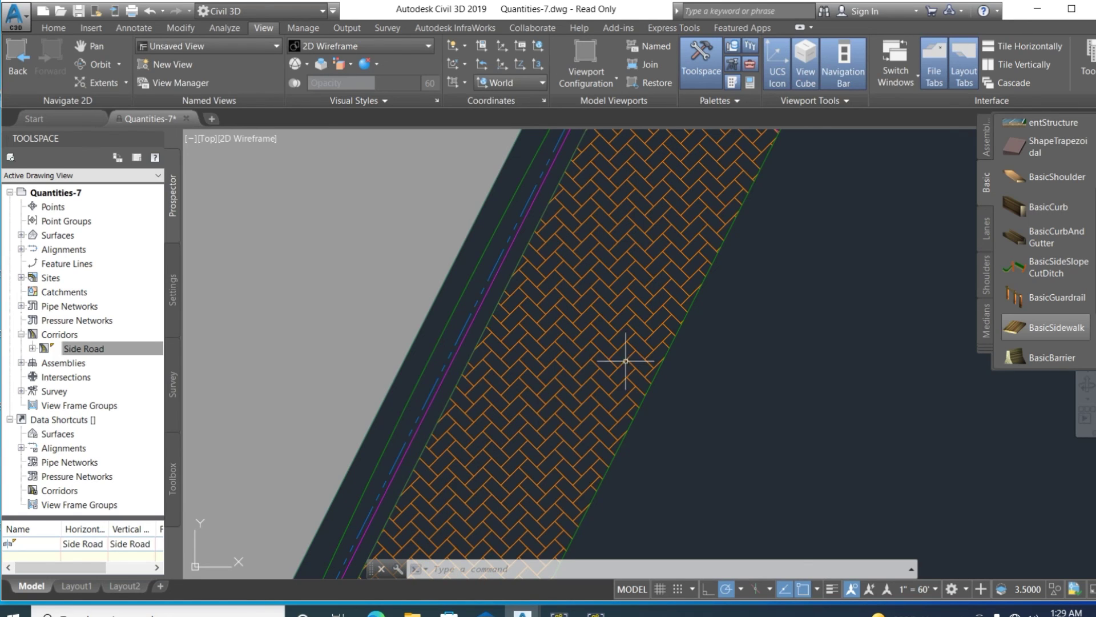
{"action": "scroll", "coordinate": [574, 341], "scroll_direction": "down", "scroll_amount": 3}
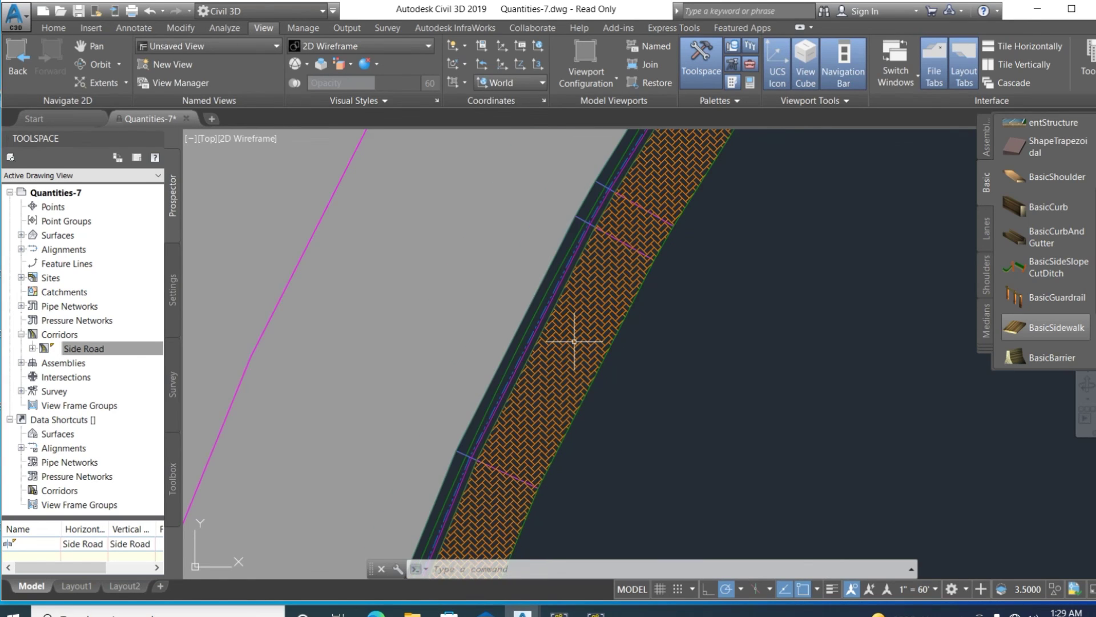